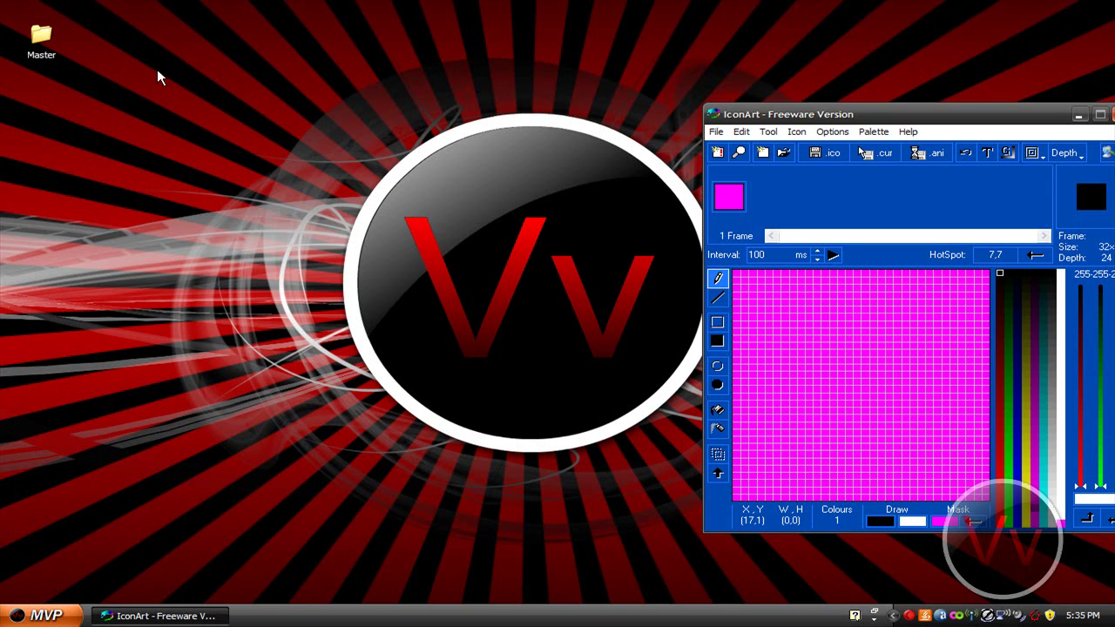
- Move the IconArt window higher up on screen to make room for Photoshop
left_click_drag(774, 115, 758, 20)
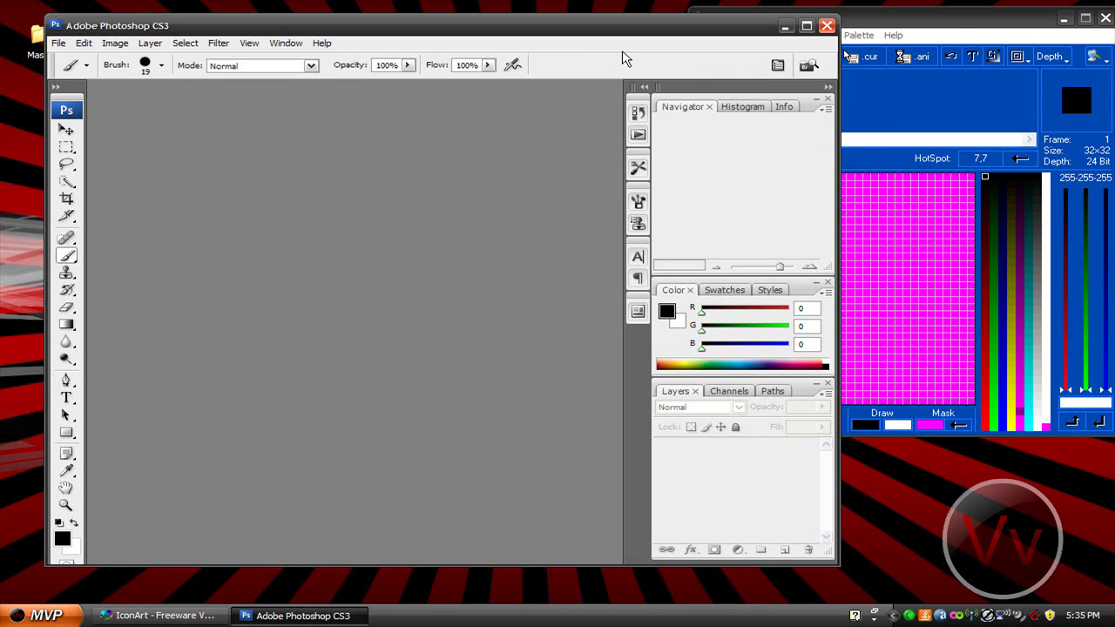
- Bring IconArt forward, test a dark blue Pencil scribble on the canvas, and undo it
mouse_move(597, 30)
left_mouse_down()
mouse_move(583, 154)
mouse_move(564, 116)
left_mouse_up()
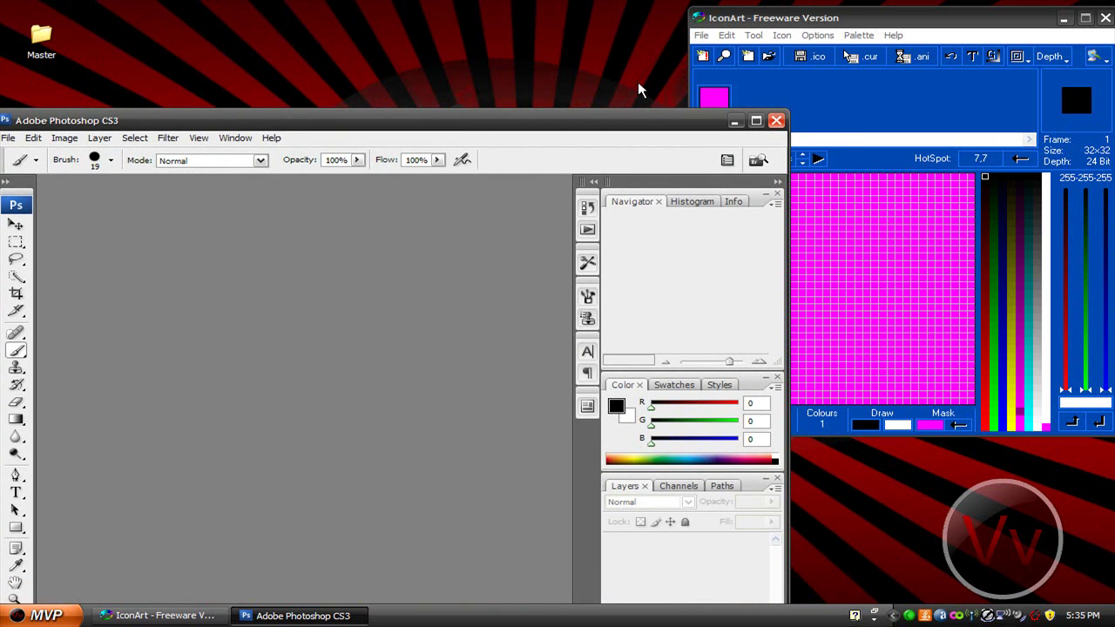
left_click_drag(827, 23, 572, 110)
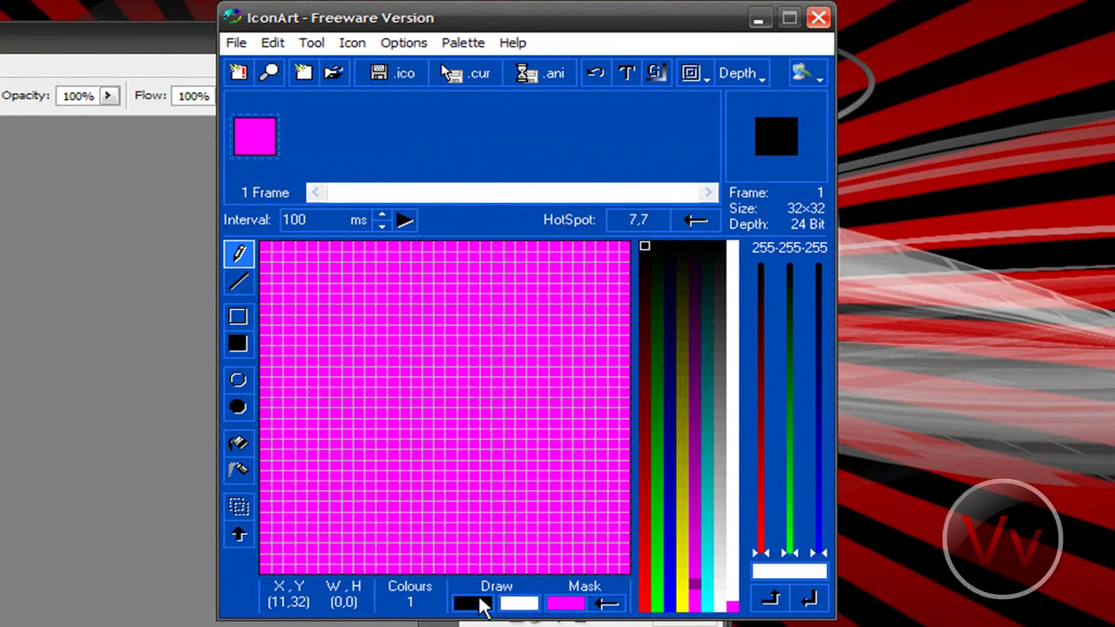
left_click(669, 505)
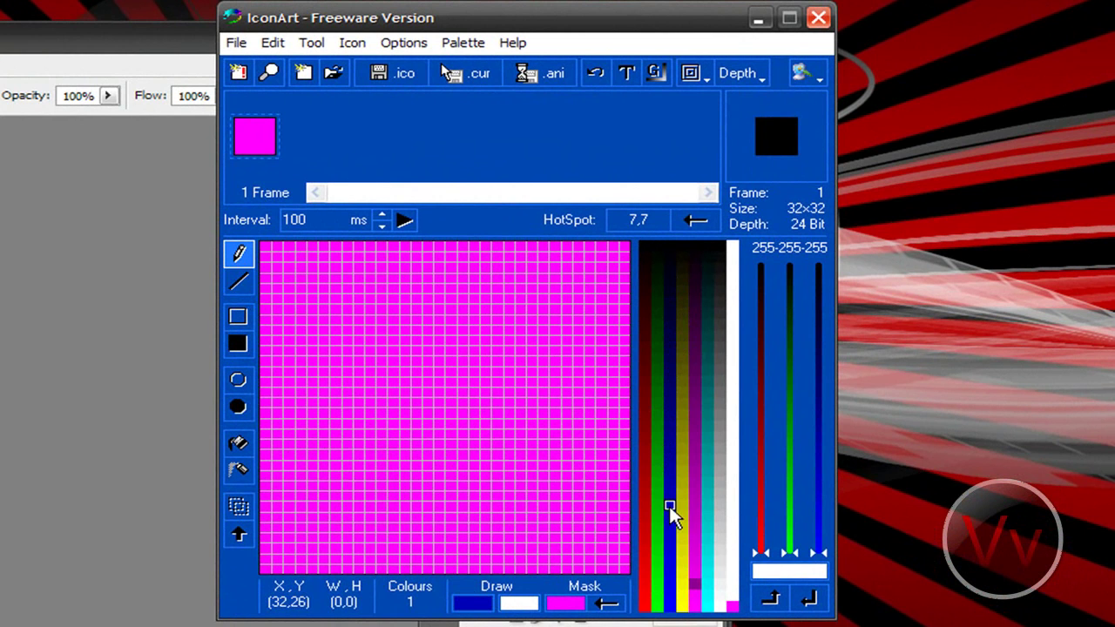
mouse_move(392, 257)
left_mouse_down()
mouse_move(451, 357)
mouse_move(530, 563)
mouse_move(541, 558)
left_mouse_up()
key("ctrl+z")
- Test a black Pencil scribble on the 32×32 canvas and undo it
left_click(645, 246)
mouse_move(381, 300)
left_mouse_down()
mouse_move(385, 485)
mouse_move(507, 494)
left_mouse_up()
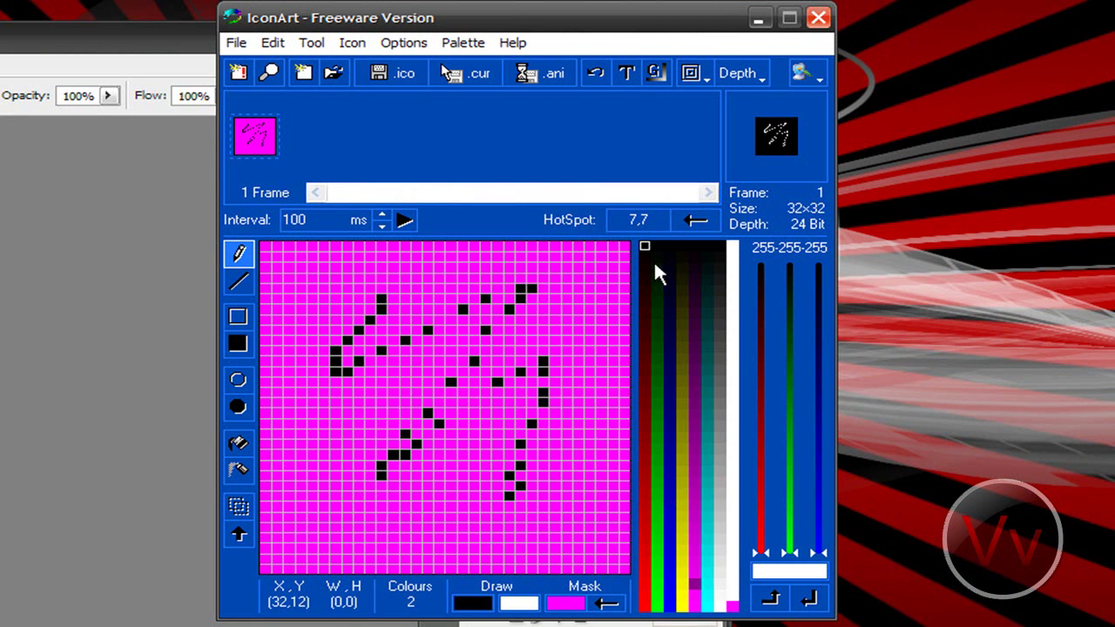
key("ctrl+z")
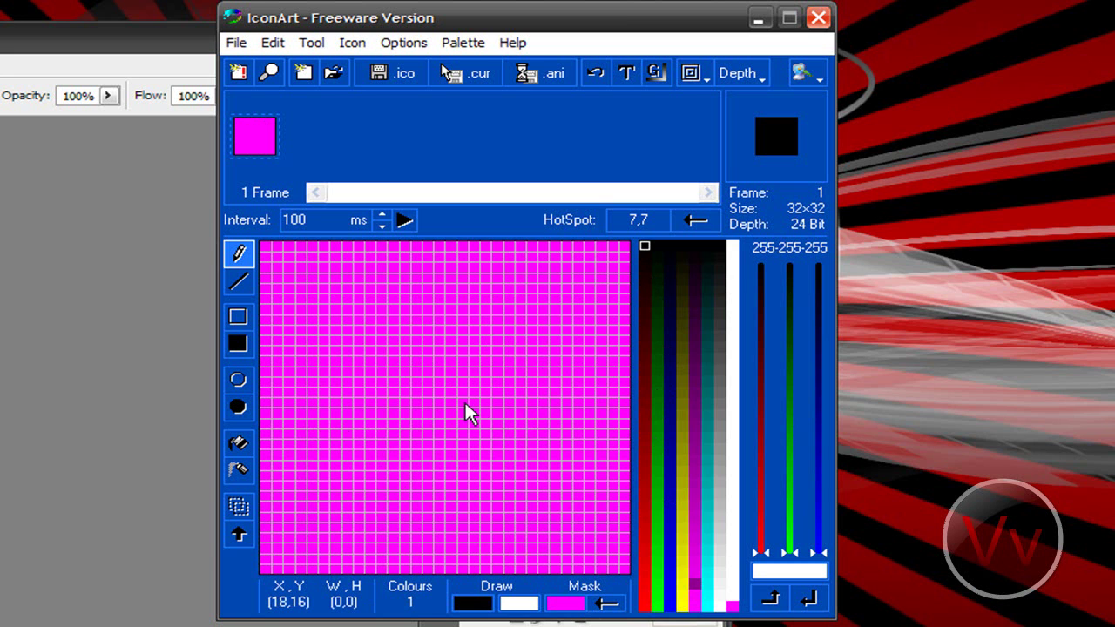
left_click(695, 606)
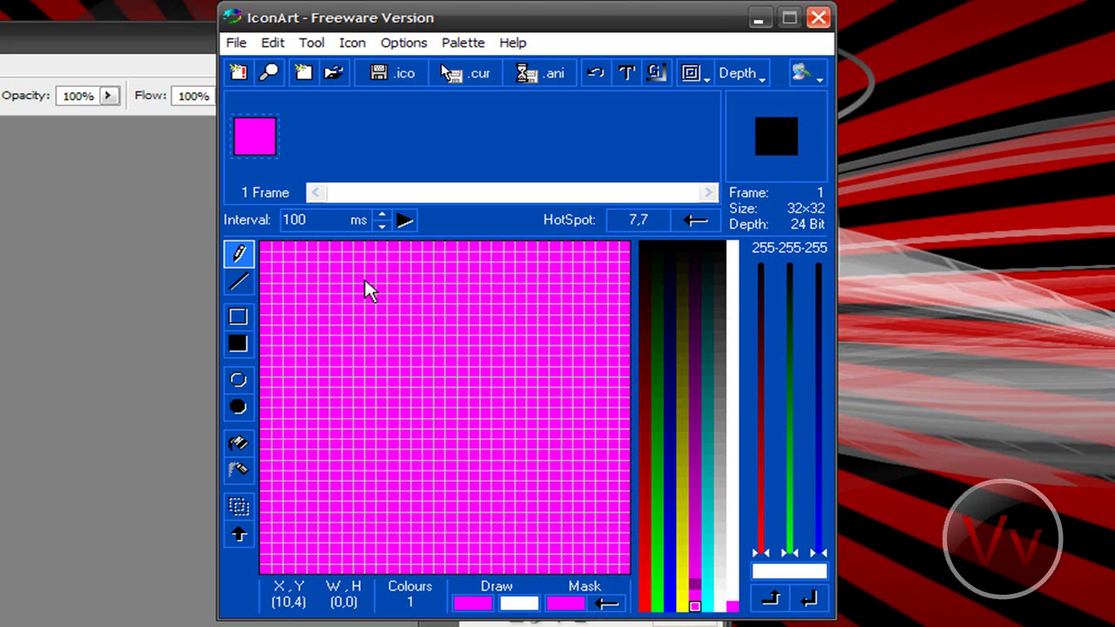
mouse_move(366, 283)
left_mouse_down()
mouse_move(567, 413)
mouse_move(557, 366)
left_mouse_up()
left_click(645, 290)
left_click(644, 247)
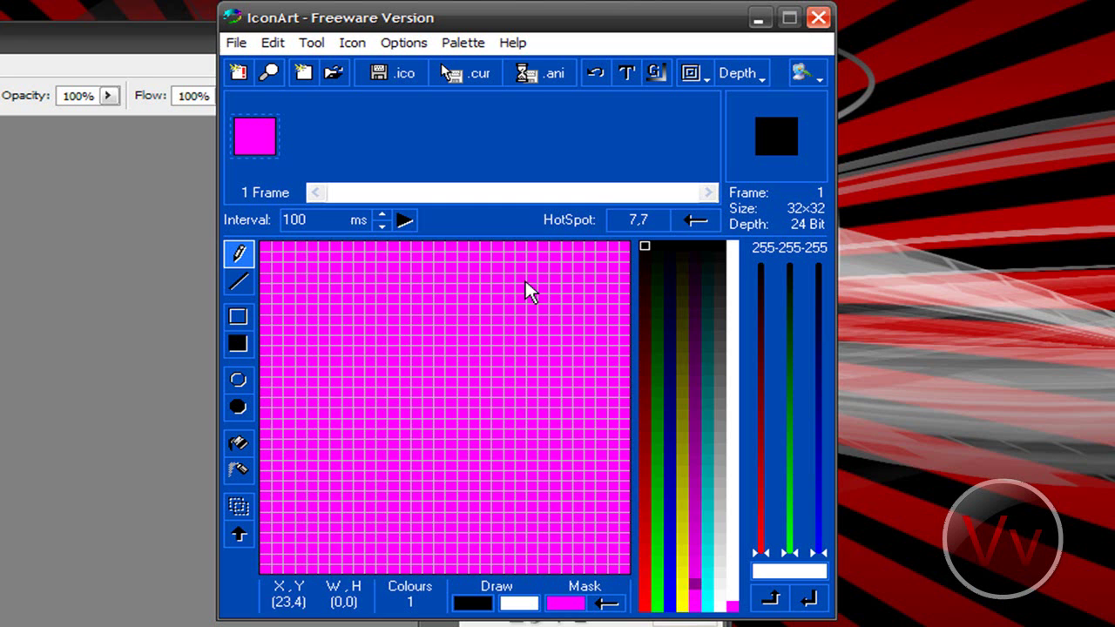
mouse_move(304, 315)
left_mouse_down()
mouse_move(267, 450)
mouse_move(582, 515)
mouse_move(566, 533)
left_mouse_up()
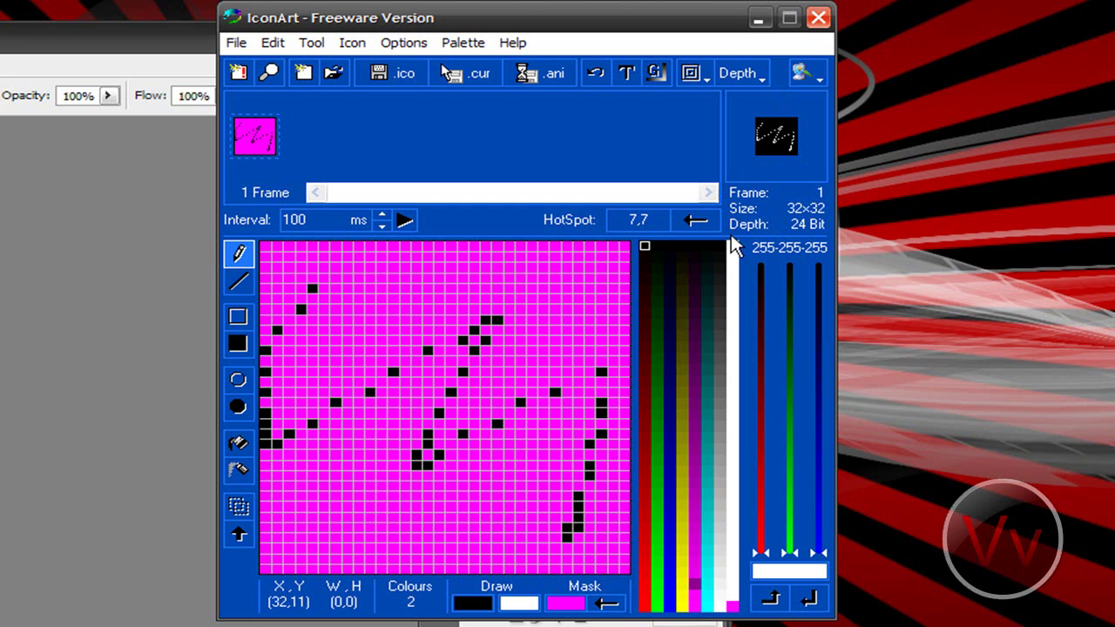
key("Delete")
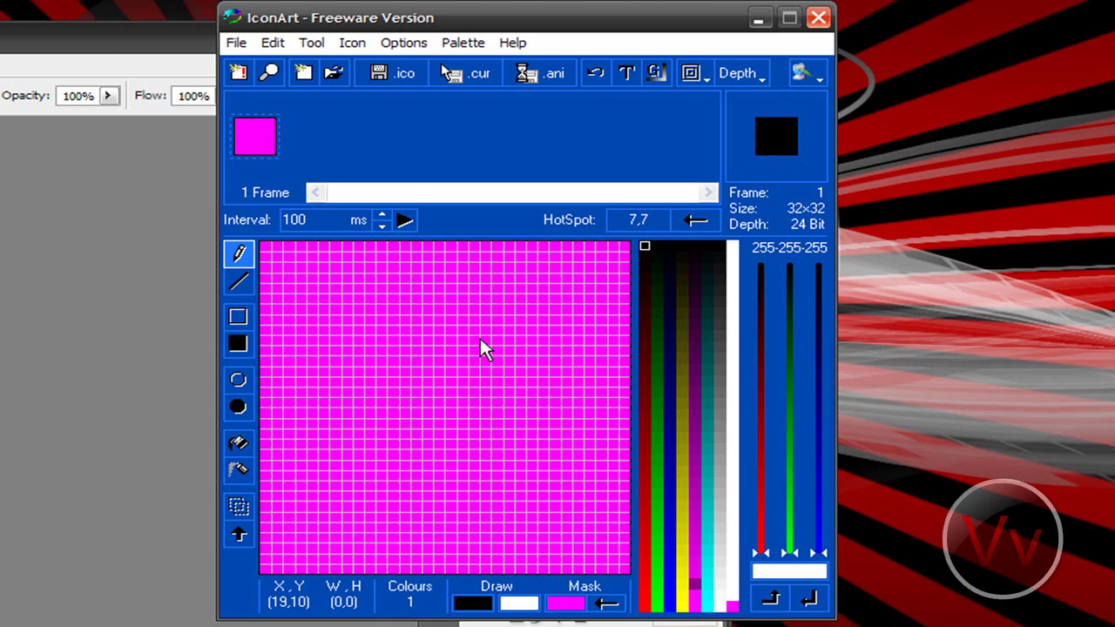
- Move IconArt aside and drag the empty Photoshop CS3 window back into full view
mouse_move(348, 17)
left_mouse_down()
mouse_move(712, 0)
mouse_move(697, 0)
left_mouse_up()
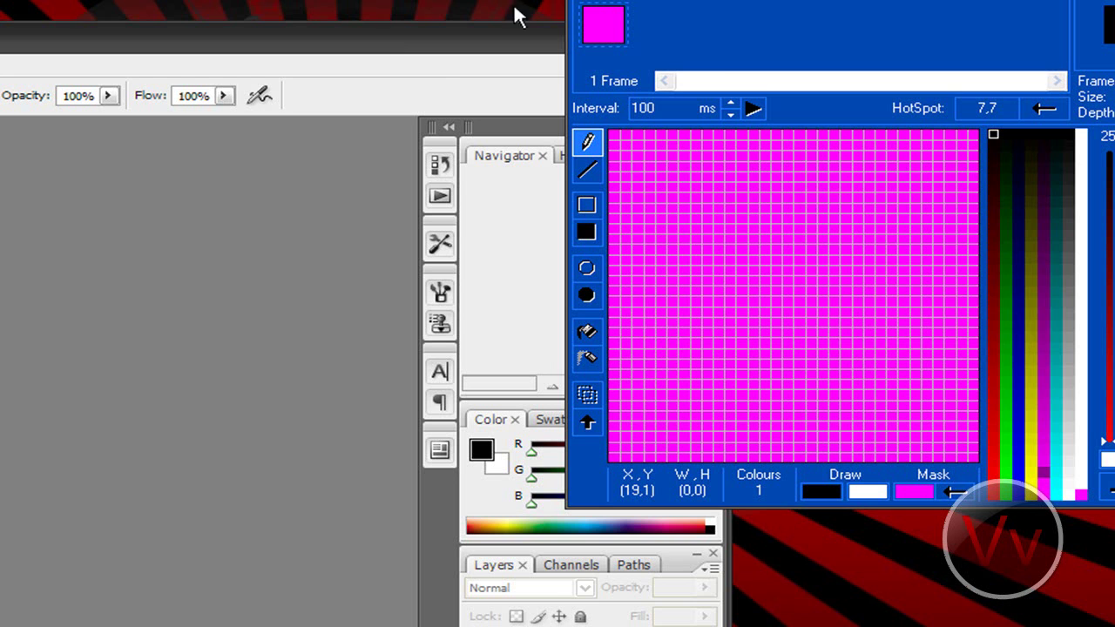
left_click(398, 50)
mouse_move(316, 42)
left_mouse_down()
mouse_move(389, 9)
mouse_move(335, 0)
left_mouse_up()
key("alt+Tab")
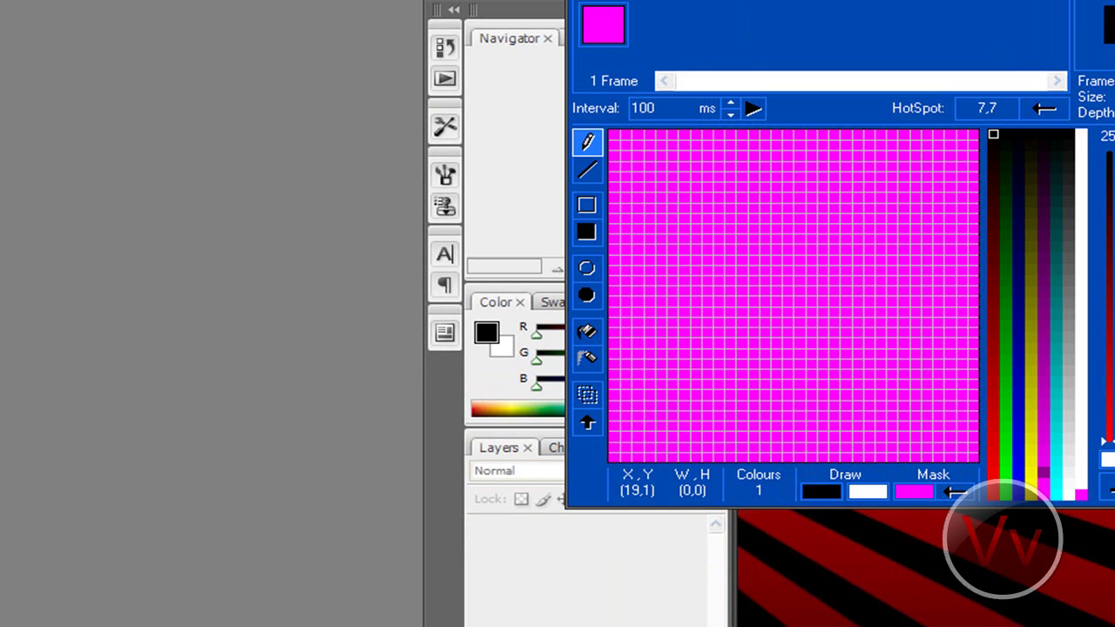
key("alt+Tab")
left_click_drag(336, 0, 455, 0)
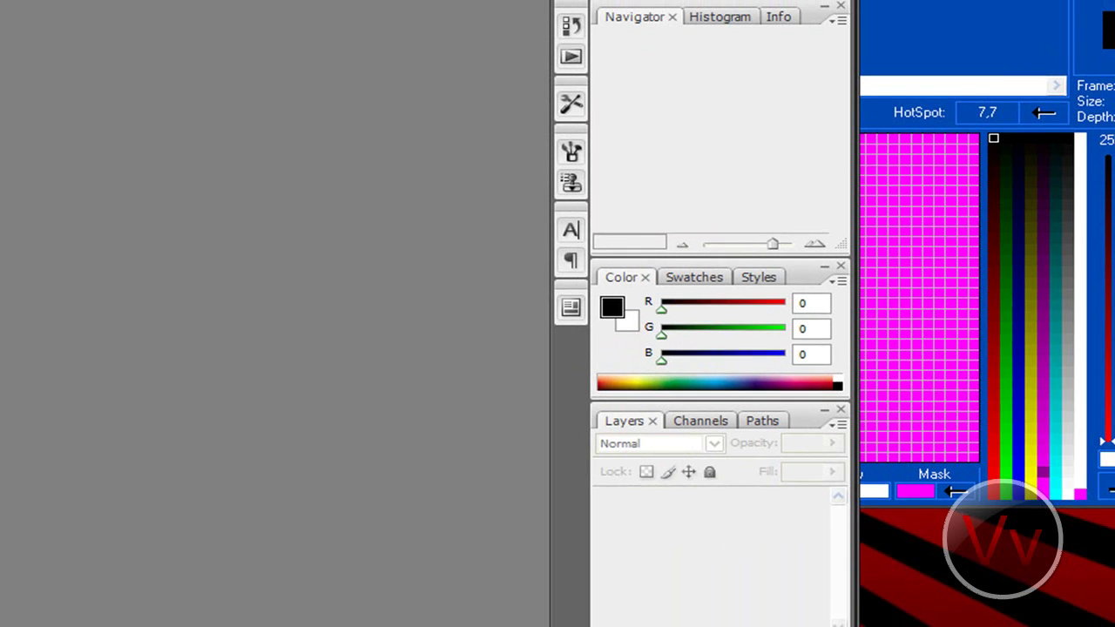
left_click_drag(340, 0, 441, 24)
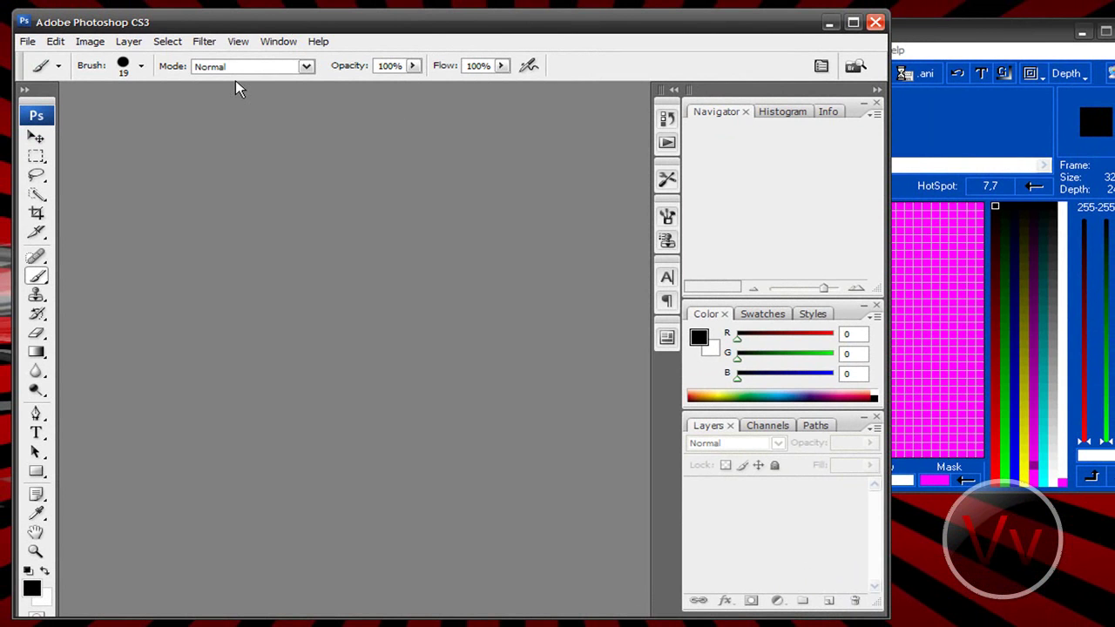
- Create a new 32×32-pixel Photoshop document with a transparent background
left_click(29, 42)
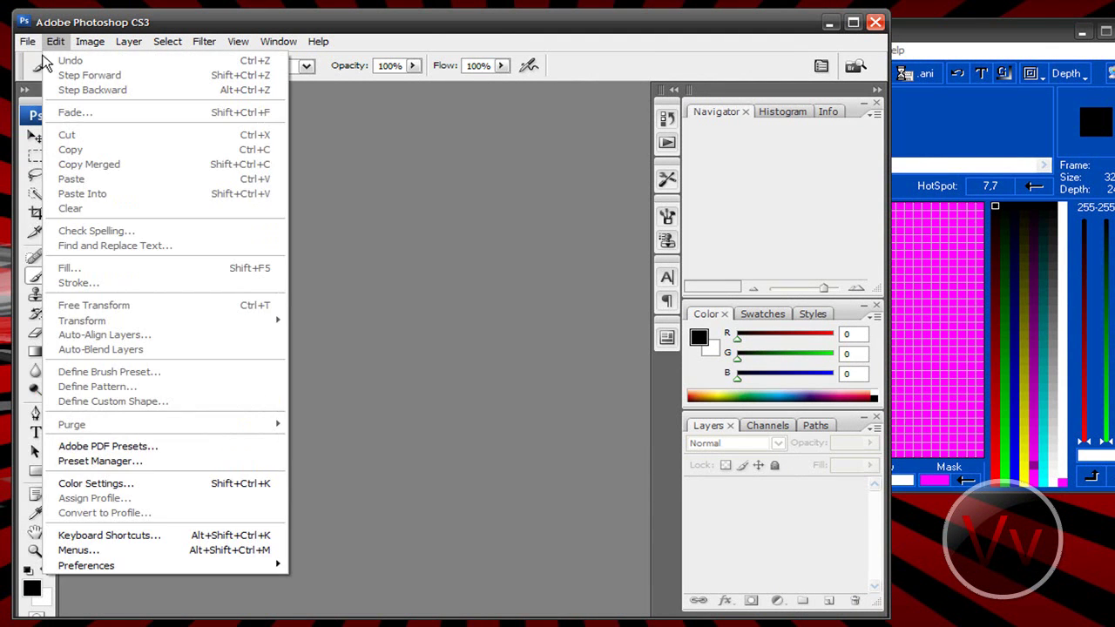
left_click(41, 61)
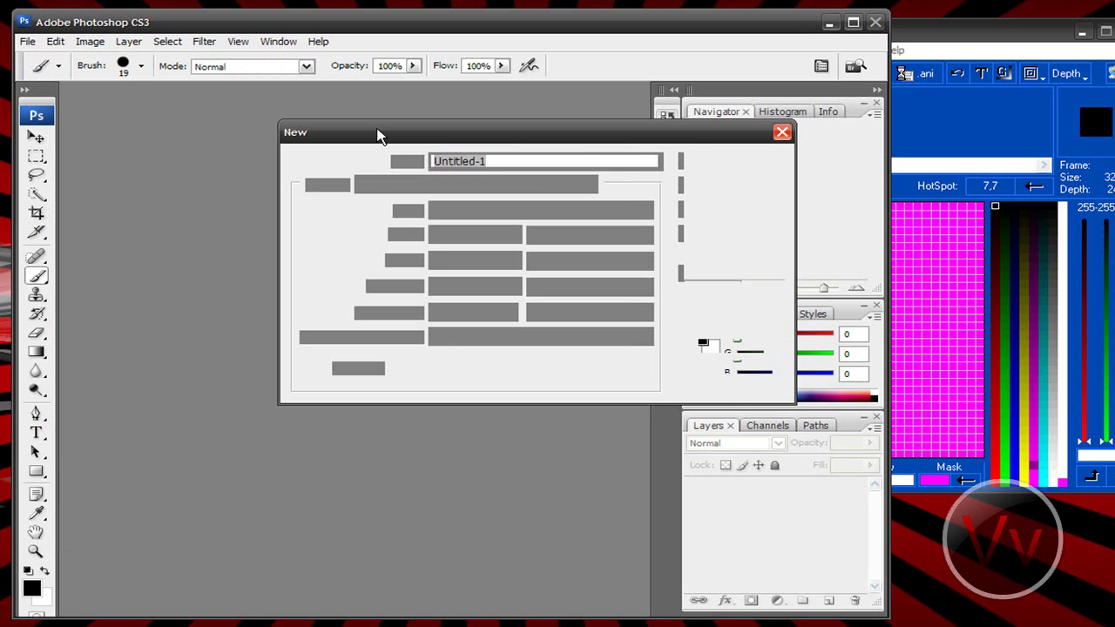
key("Tab")
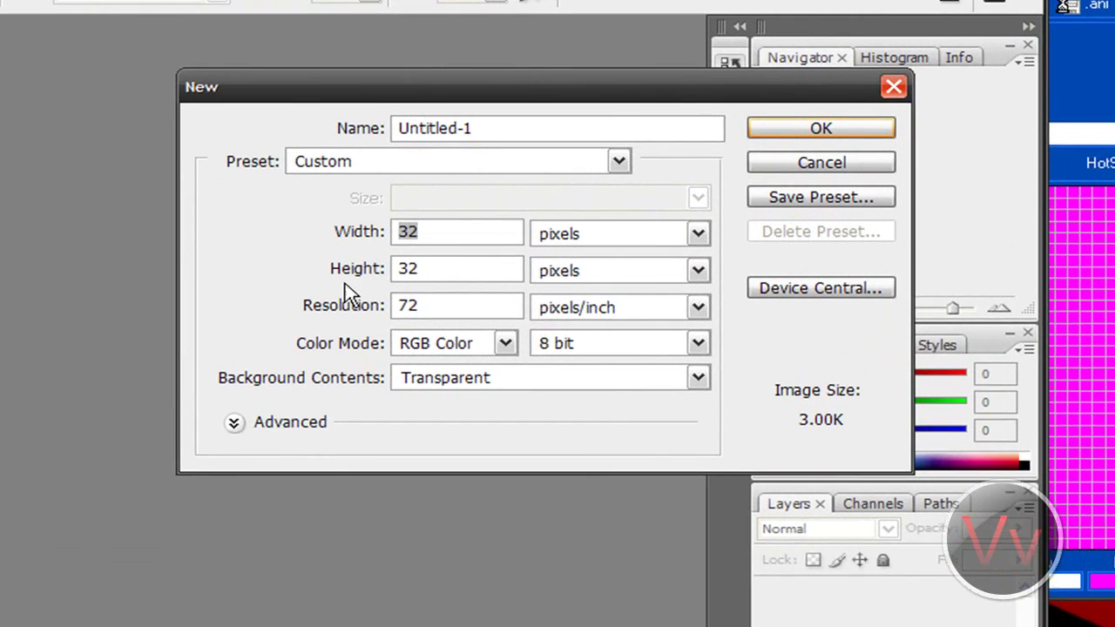
double_click(411, 269)
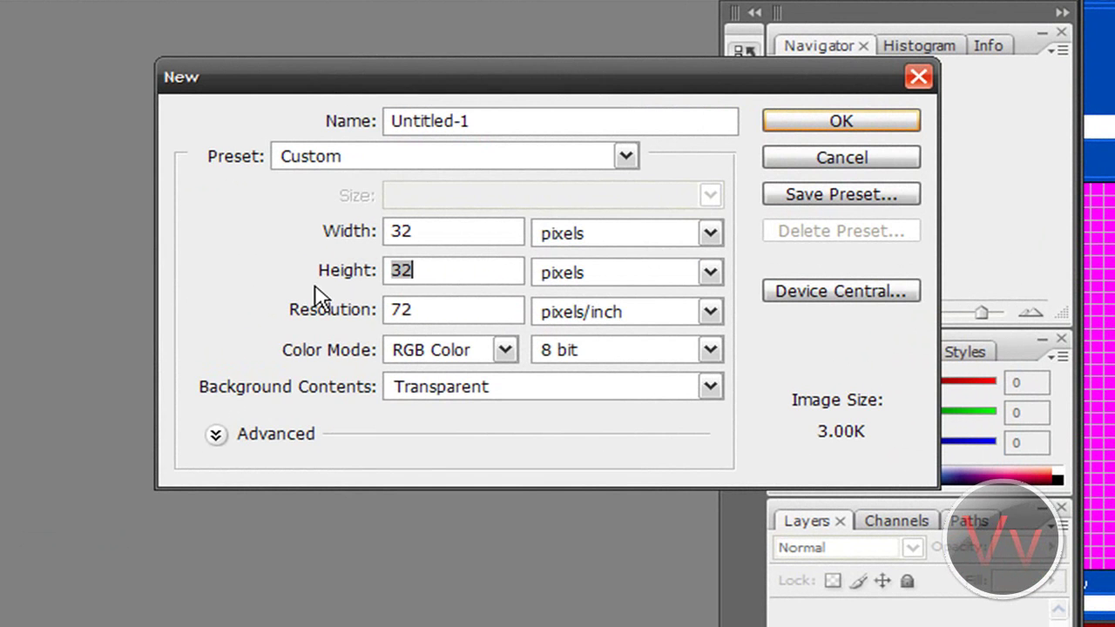
left_click(797, 126)
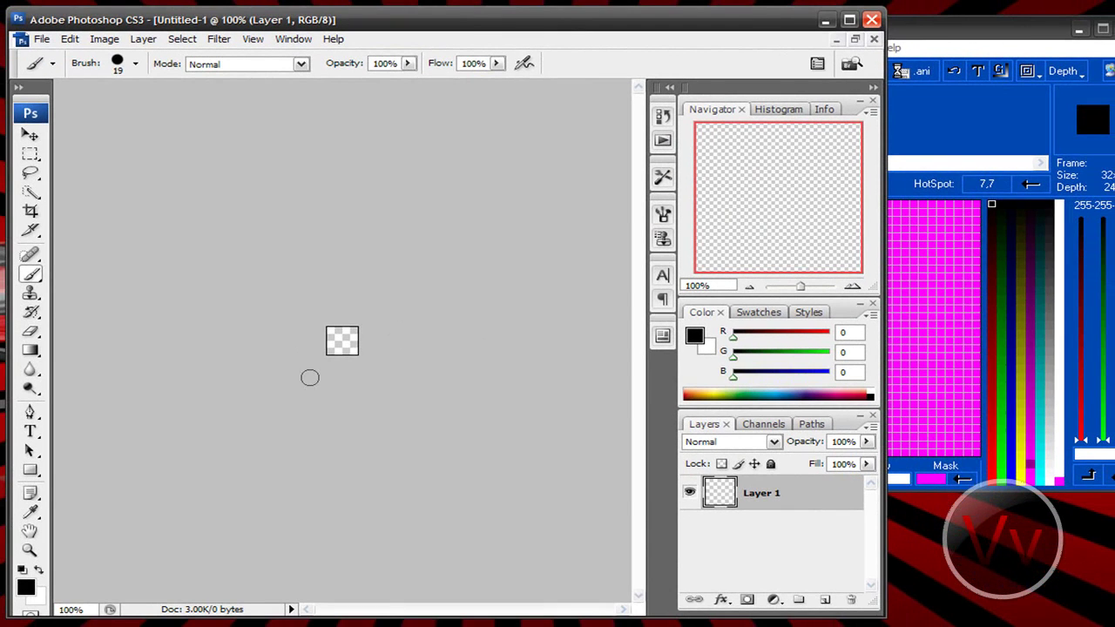
- Zoom the tiny document to 400% and bring IconArt back in front, lower down
key("ctrl+plus")
key("ctrl+plus")
key("ctrl+plus")
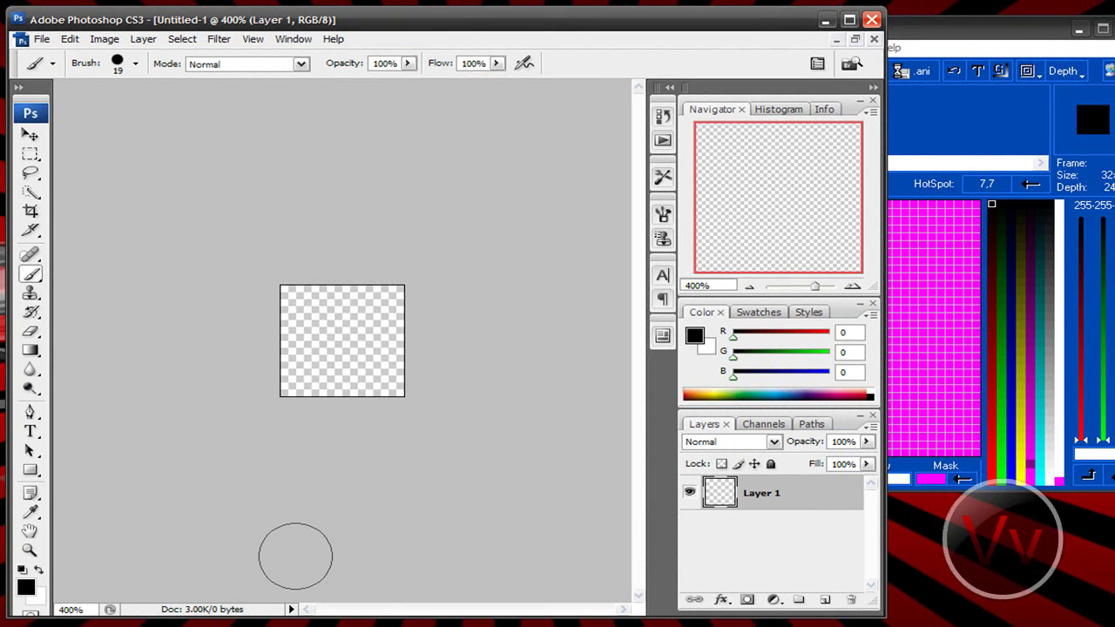
left_click(932, 48)
mouse_move(872, 31)
left_mouse_down()
mouse_move(883, 87)
mouse_move(840, 120)
left_mouse_up()
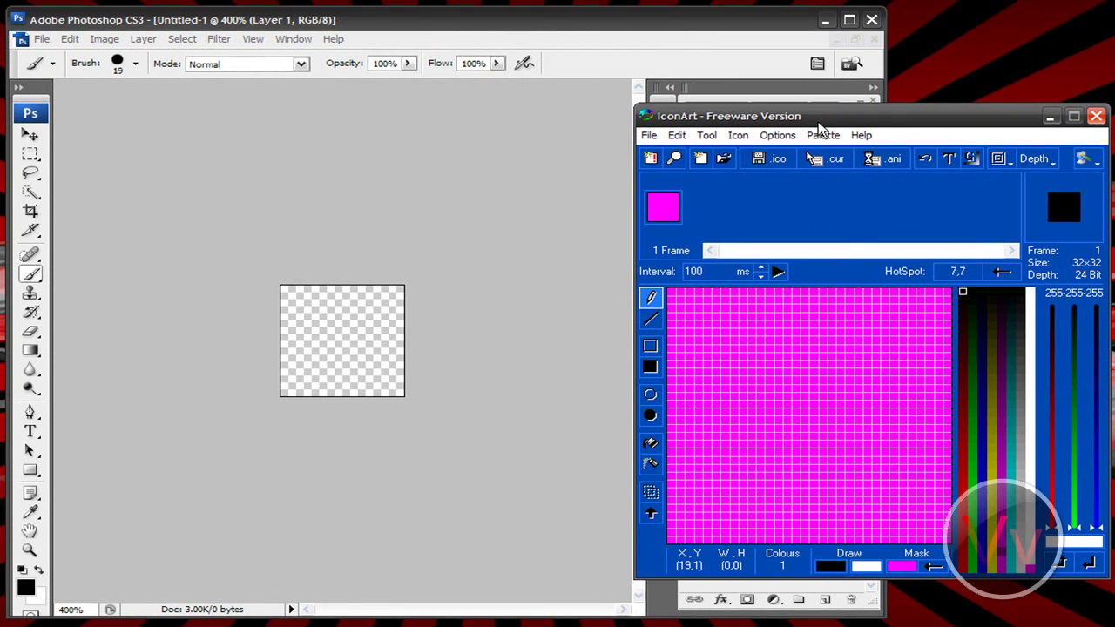
- Start a fresh single-frame 32×32 icon project, discarding the current icon and accepting the settings
left_click(649, 135)
left_click(663, 148)
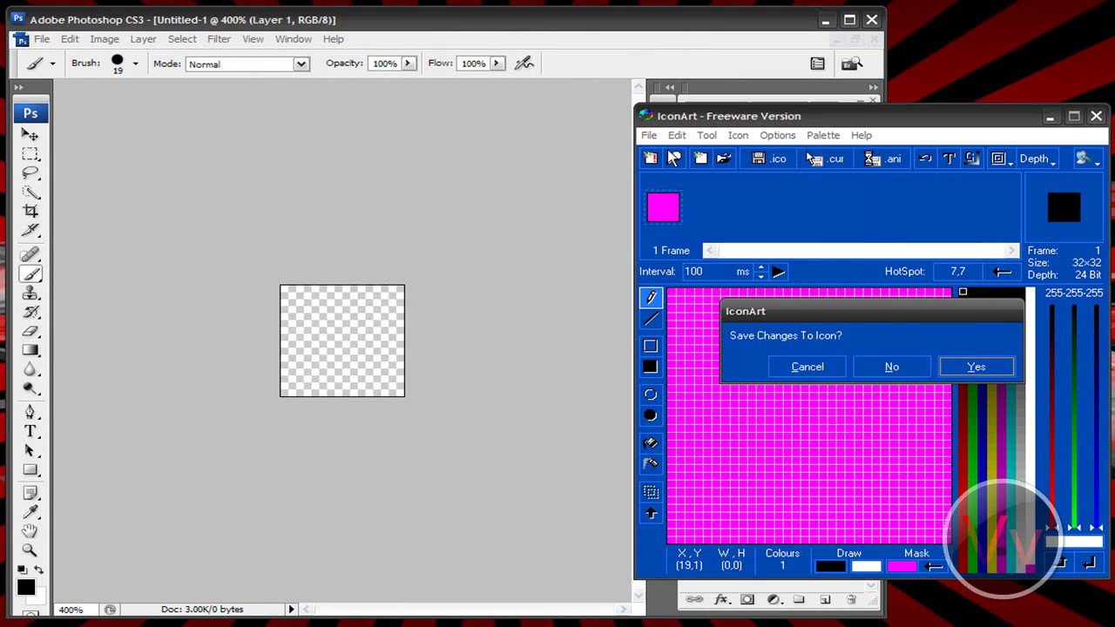
left_click(876, 359)
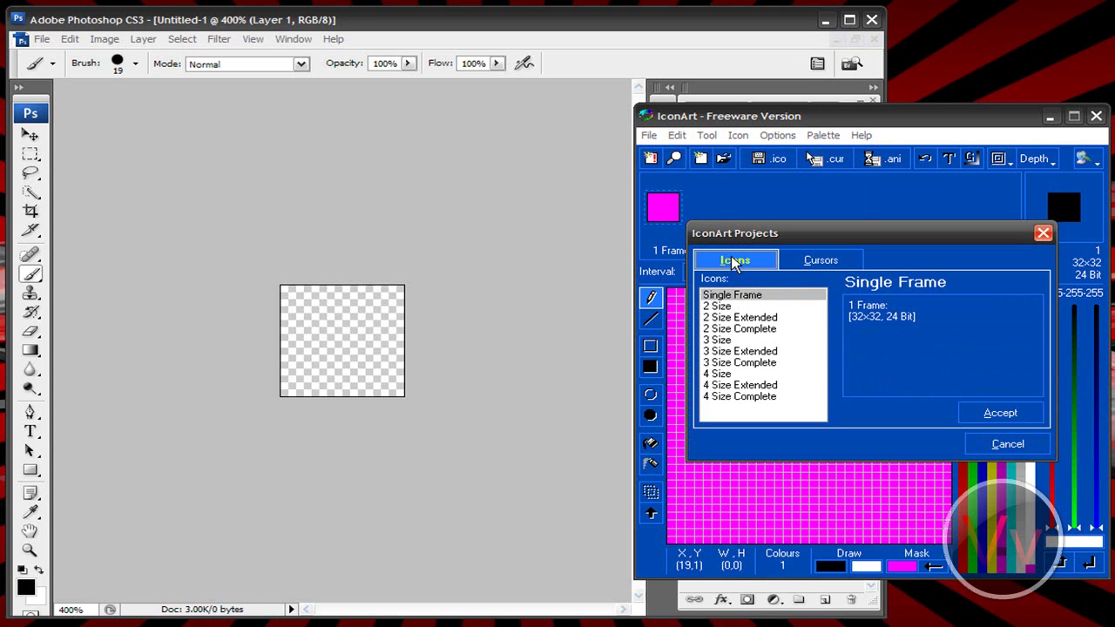
left_click(819, 260)
left_click(734, 260)
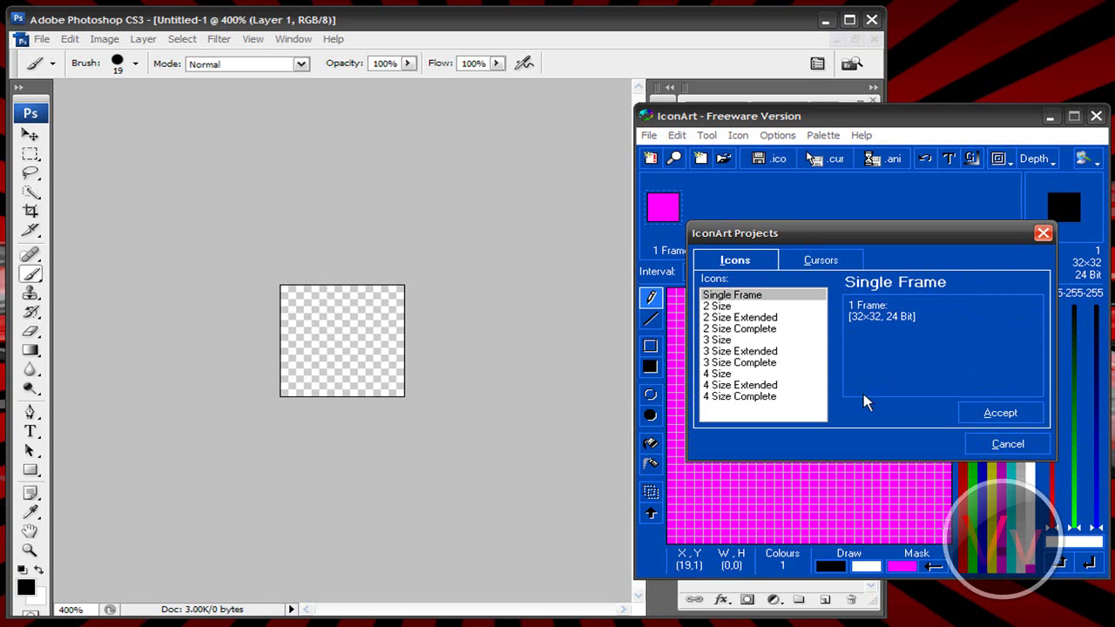
left_click(1011, 413)
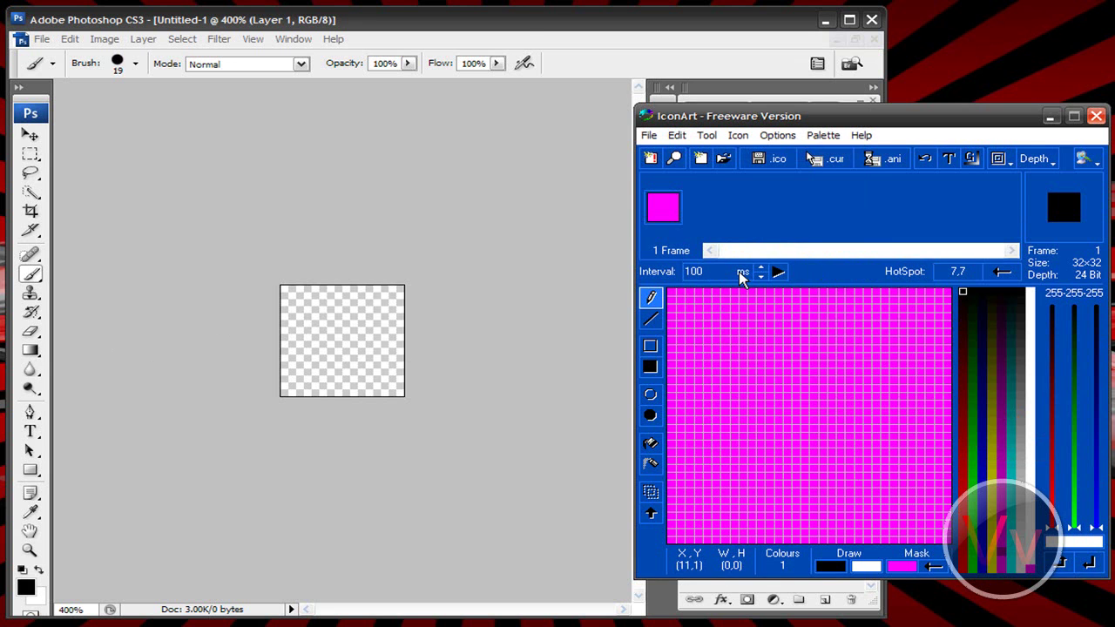
left_click(507, 27)
- Try a black brush stroke on the Photoshop canvas, undo it, and return to IconArt
mouse_move(508, 33)
left_mouse_down()
mouse_move(533, 121)
mouse_move(512, 63)
left_mouse_up()
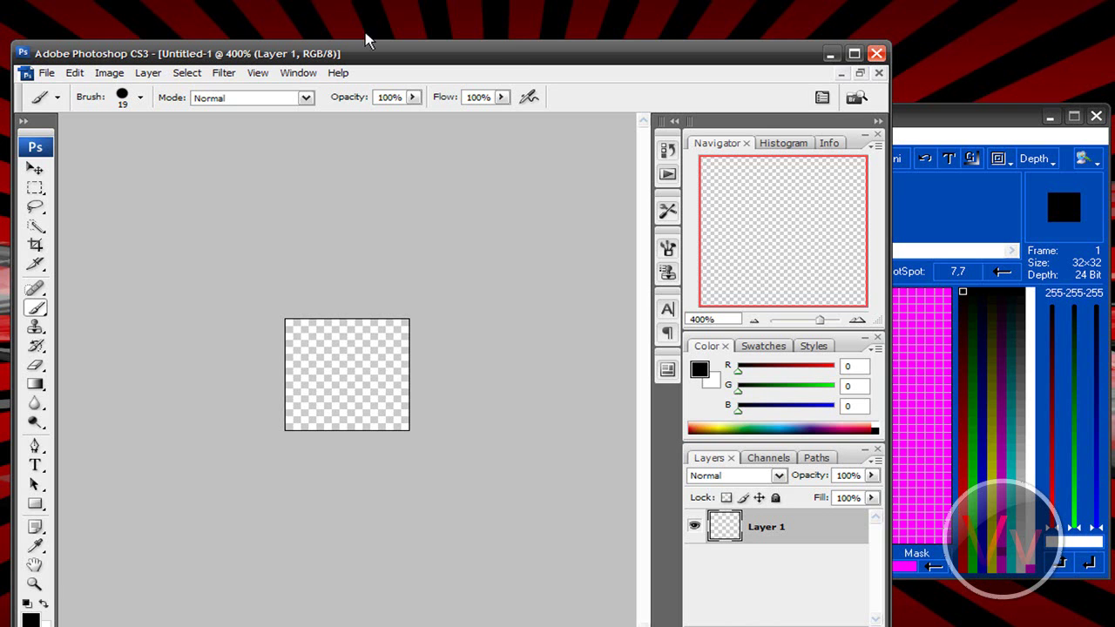
left_click_drag(367, 315, 433, 391)
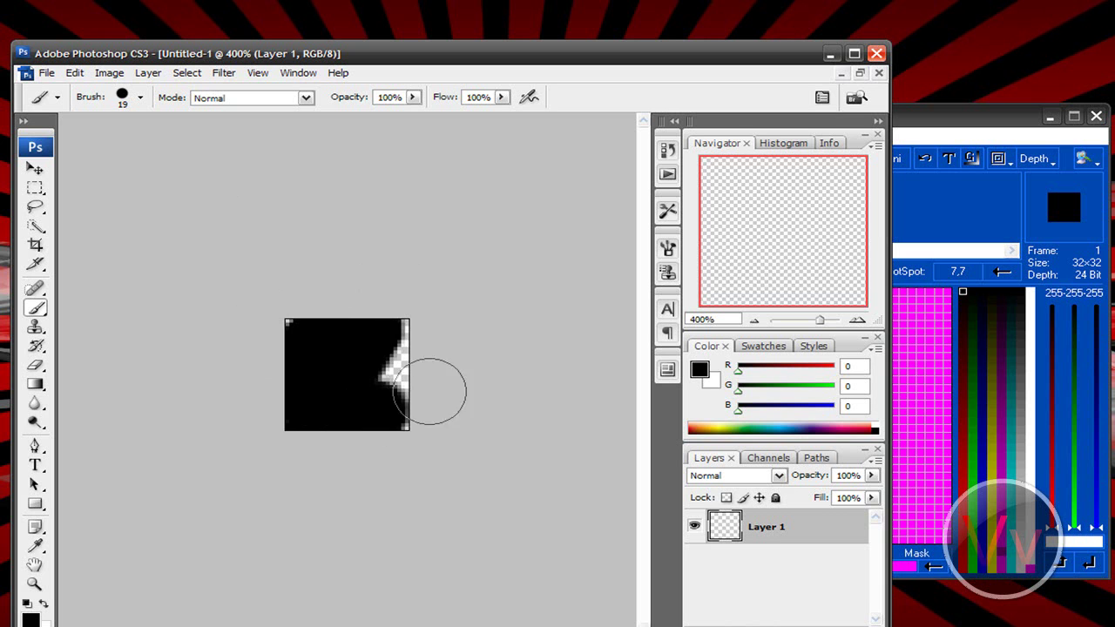
key("ctrl+z")
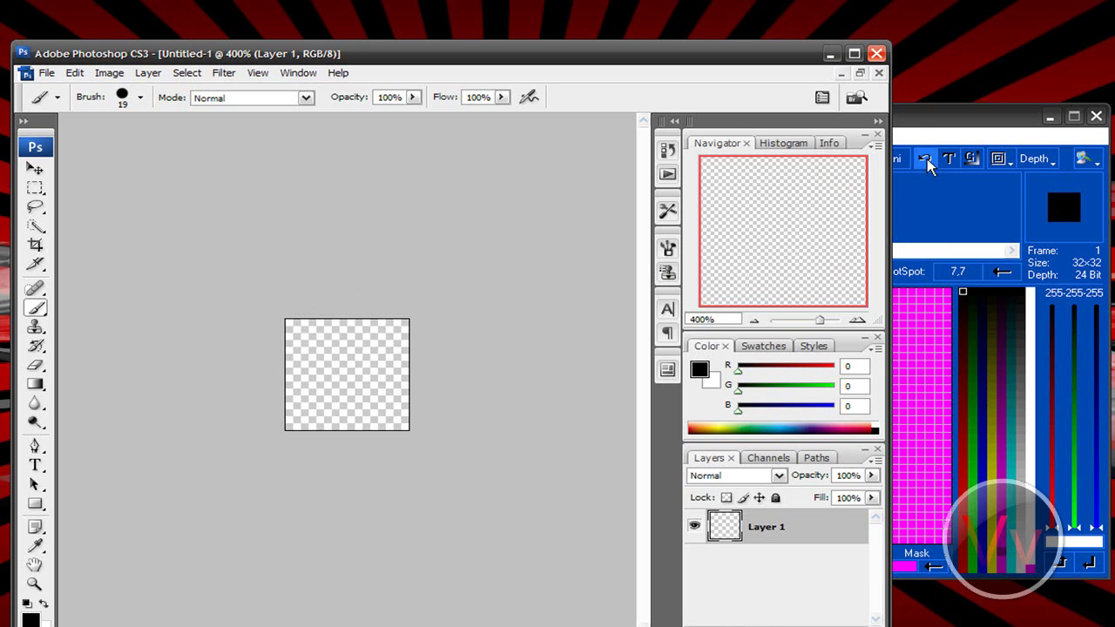
left_click(910, 119)
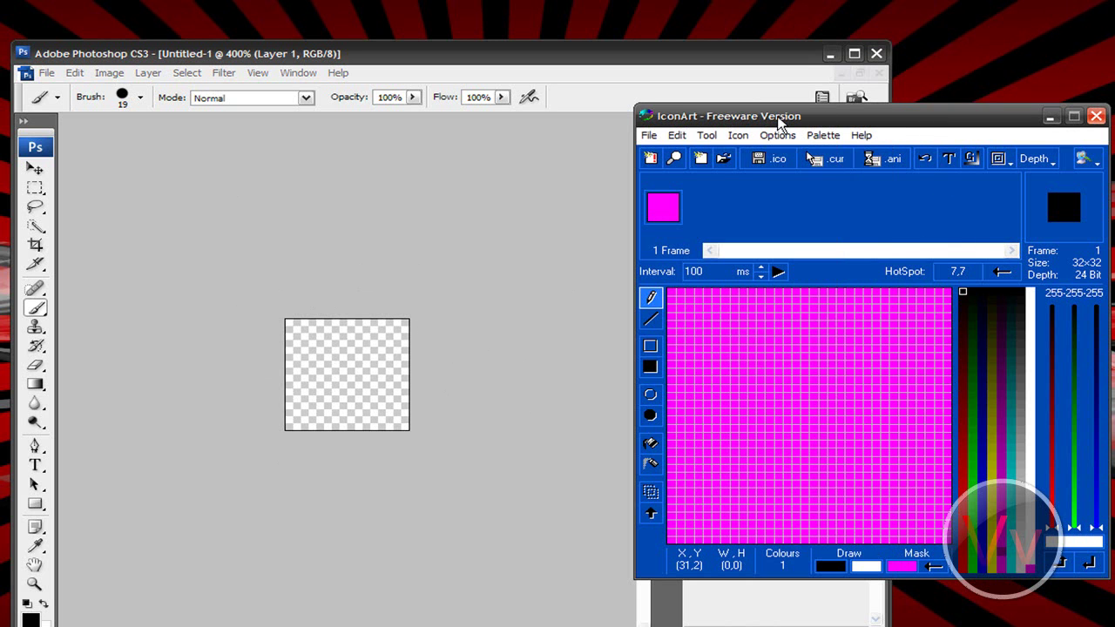
- Arrange IconArt beside Photoshop and briefly open IconArt's colour values window
left_click_drag(765, 120, 838, 92)
mouse_move(637, 44)
left_mouse_down()
mouse_move(509, 37)
mouse_move(529, 32)
left_mouse_up()
left_click(874, 98)
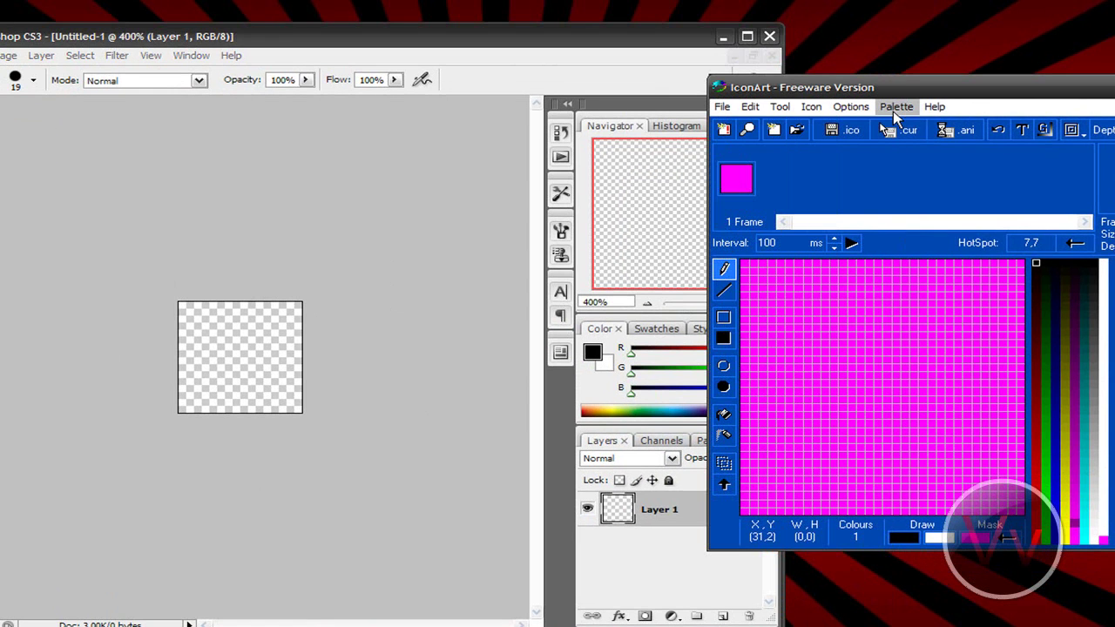
left_click(894, 107)
left_click(914, 127)
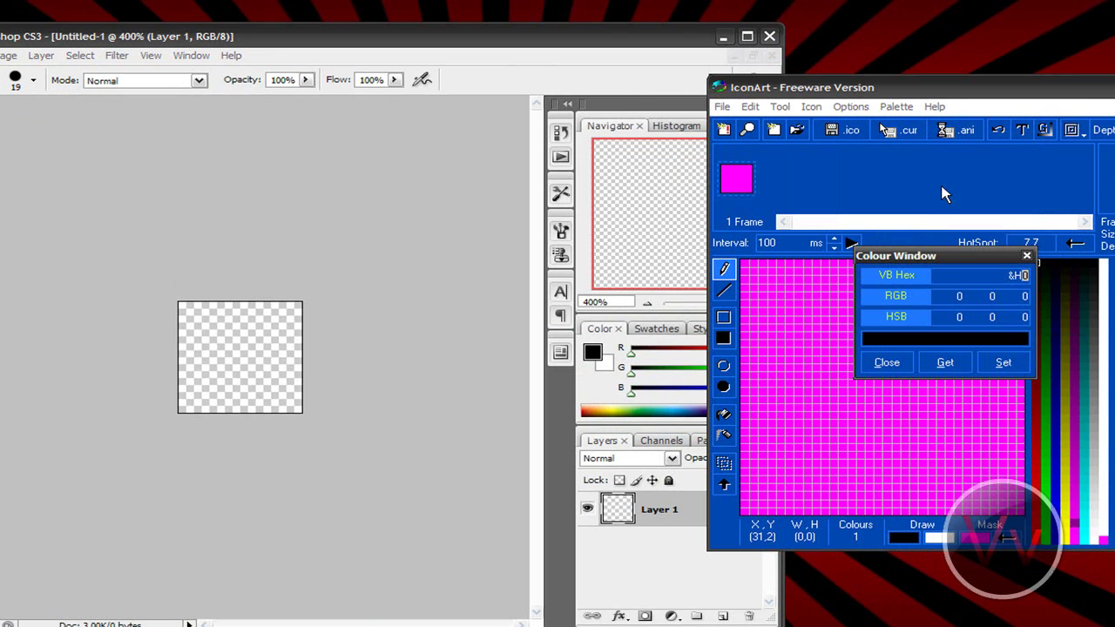
left_click(1027, 255)
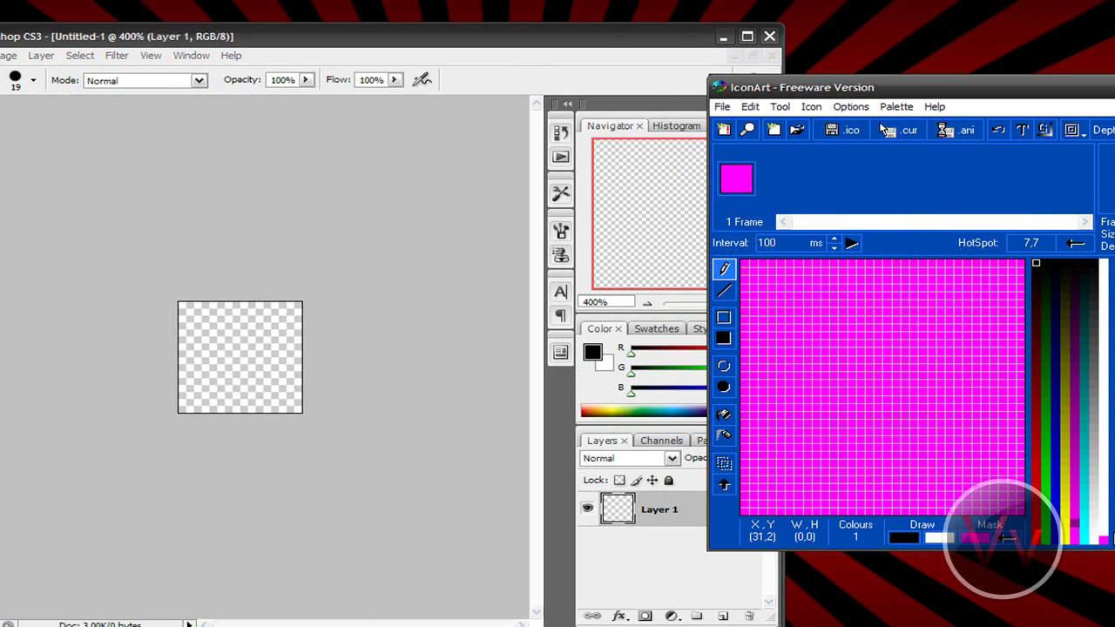
- Pick magenta as drawing colour and display its values: hex FF00FF, RGB 255 0 255
left_click(1077, 538)
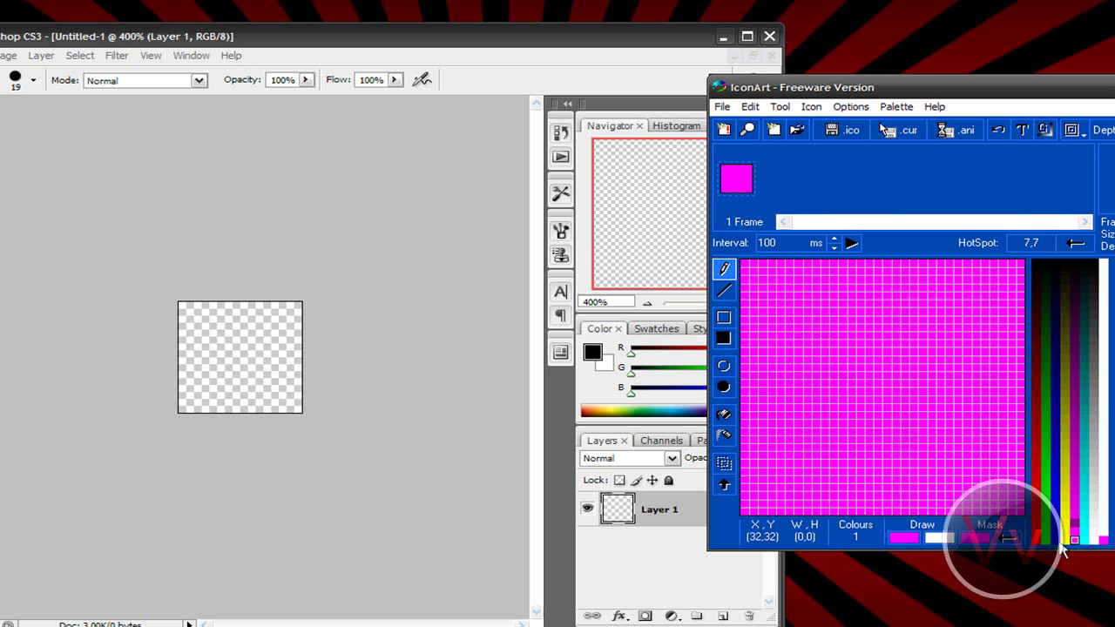
left_click(1066, 539)
left_click(897, 106)
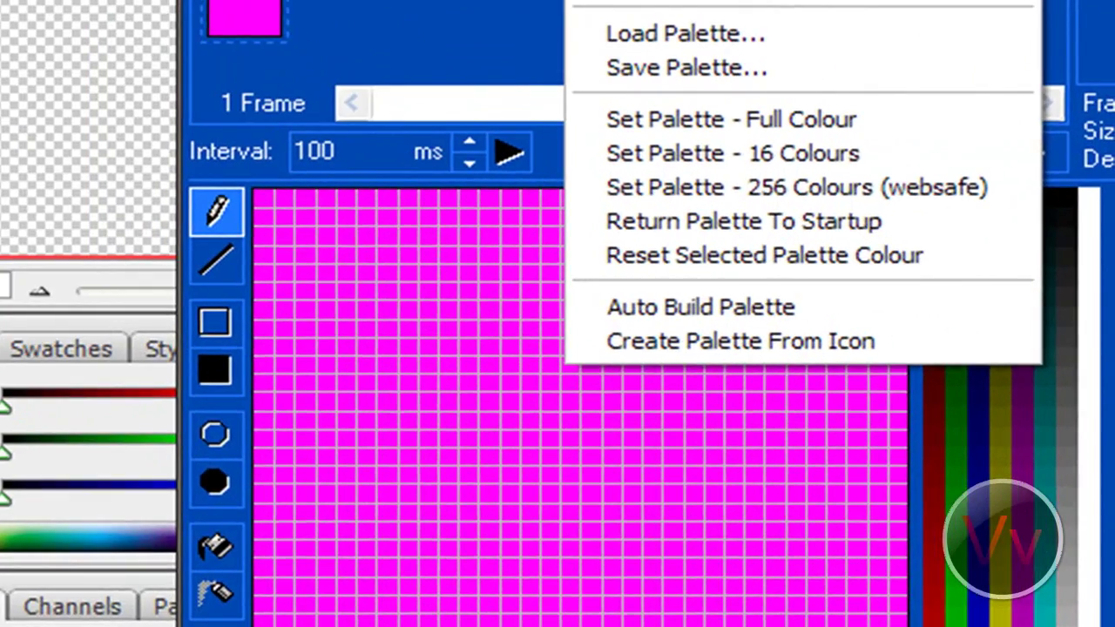
left_click(940, 125)
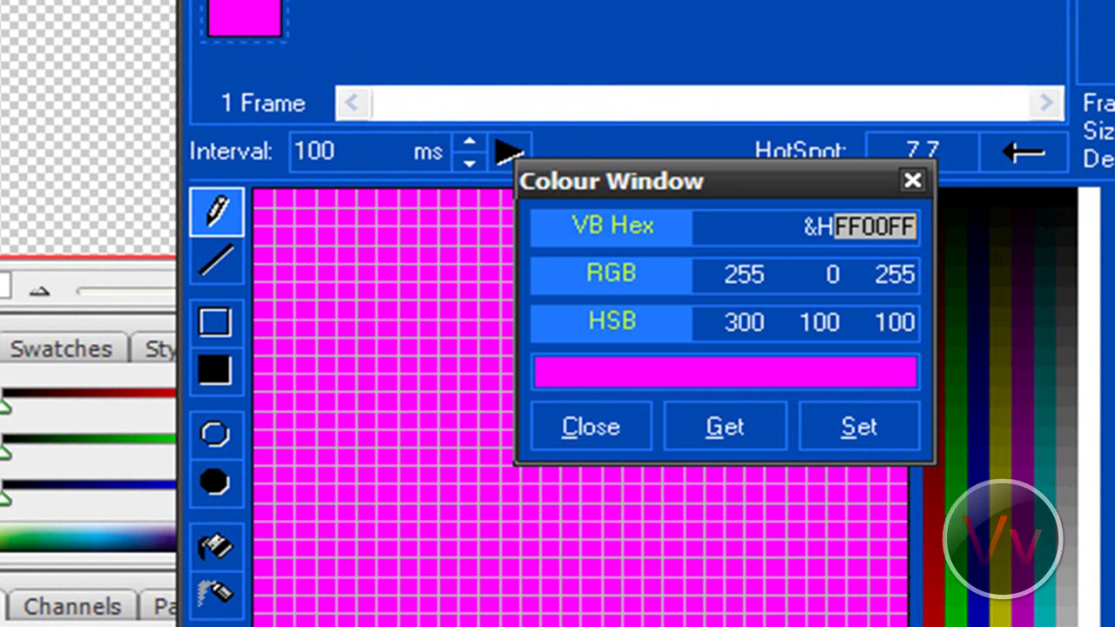
left_click(736, 320)
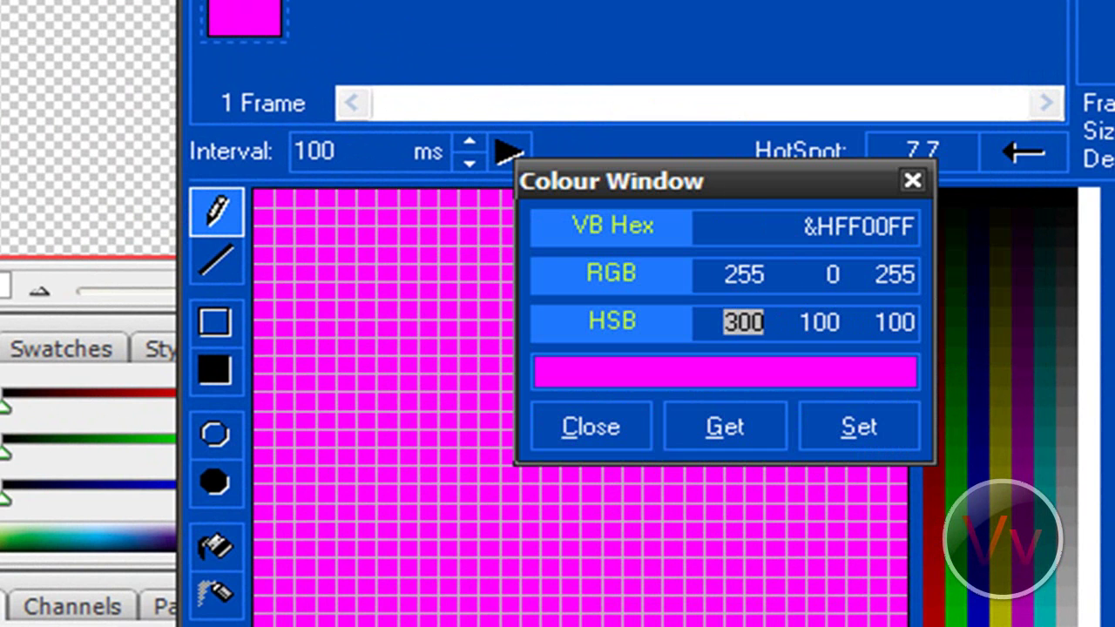
key("alt+Tab")
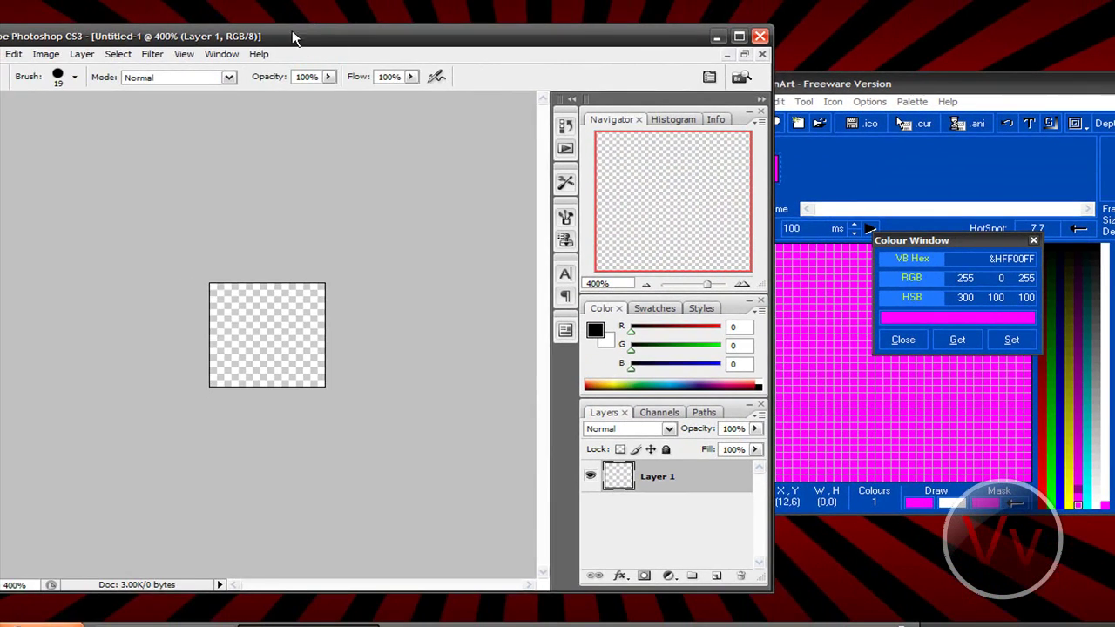
- Enter R 255, G 0, B 255 in Photoshop's foreground Color Picker
left_click_drag(293, 39, 338, 39)
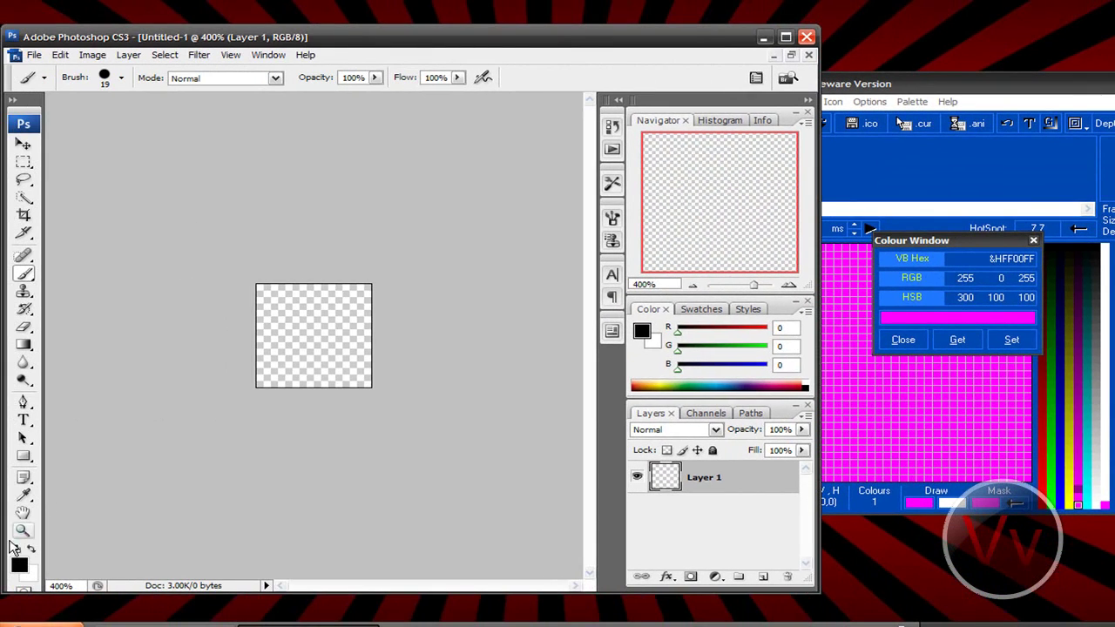
left_click(22, 562)
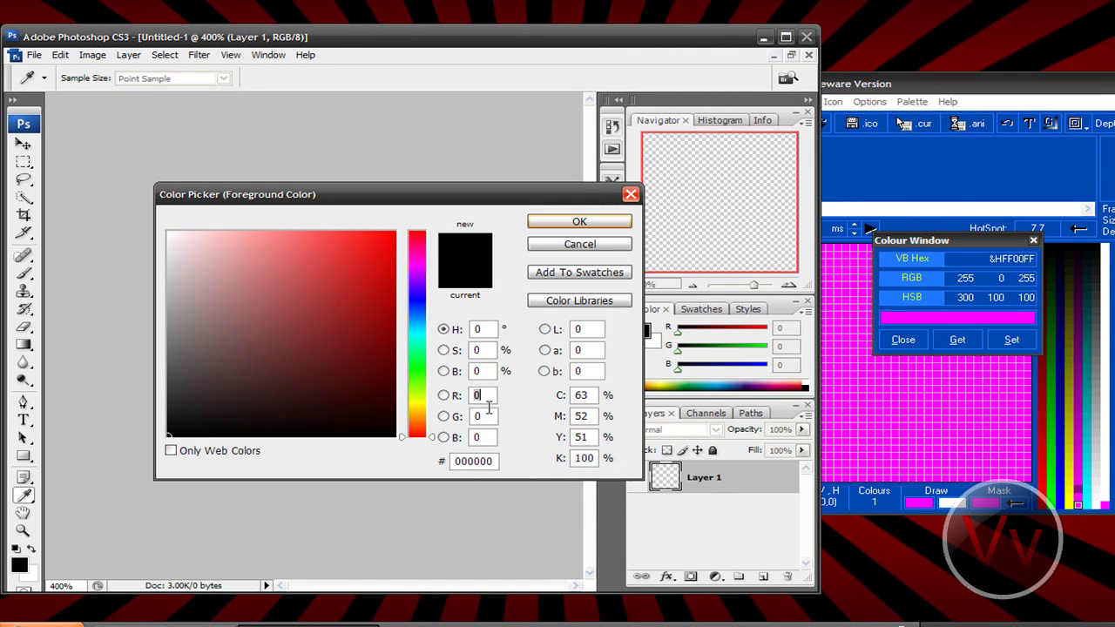
type("255")
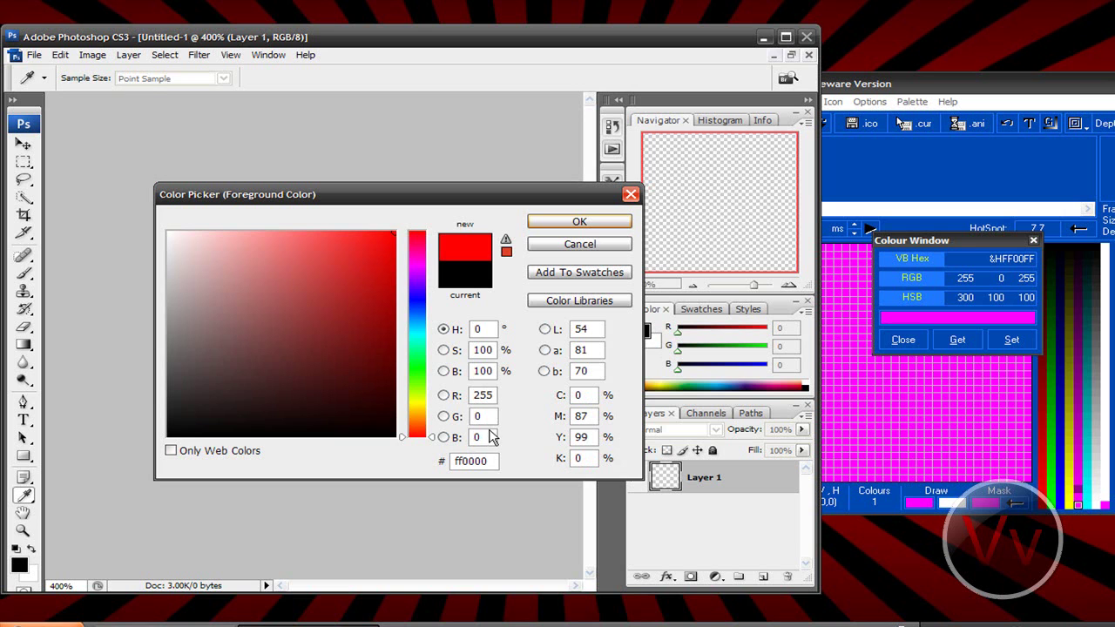
double_click(482, 436)
type("255")
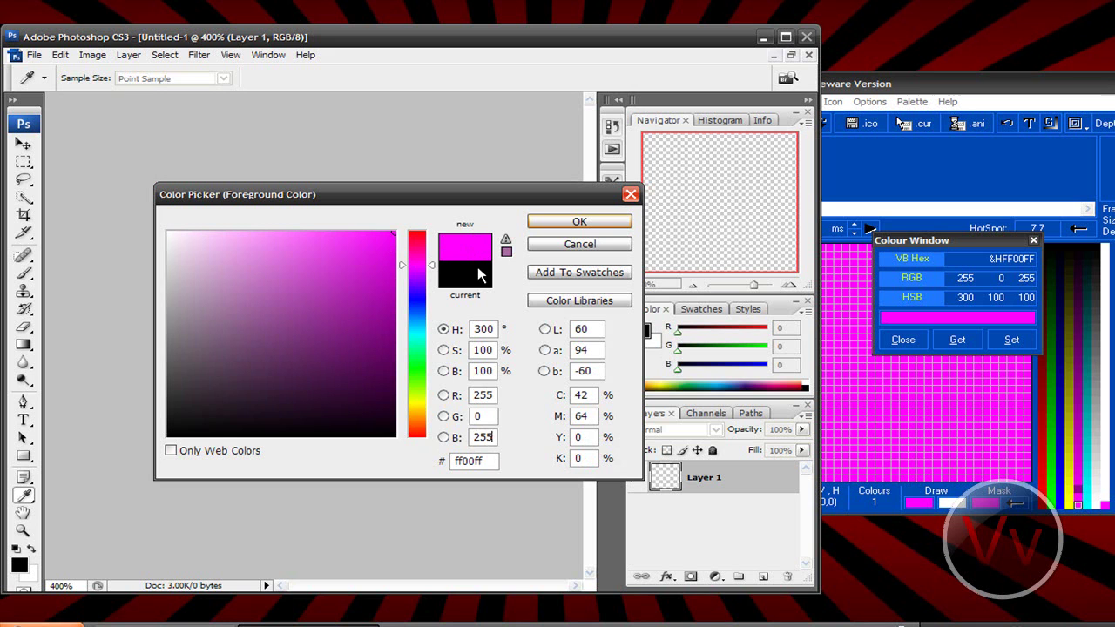
- Confirm the magenta foreground and brush-paint over the transparent canvas
left_click(580, 222)
key("b")
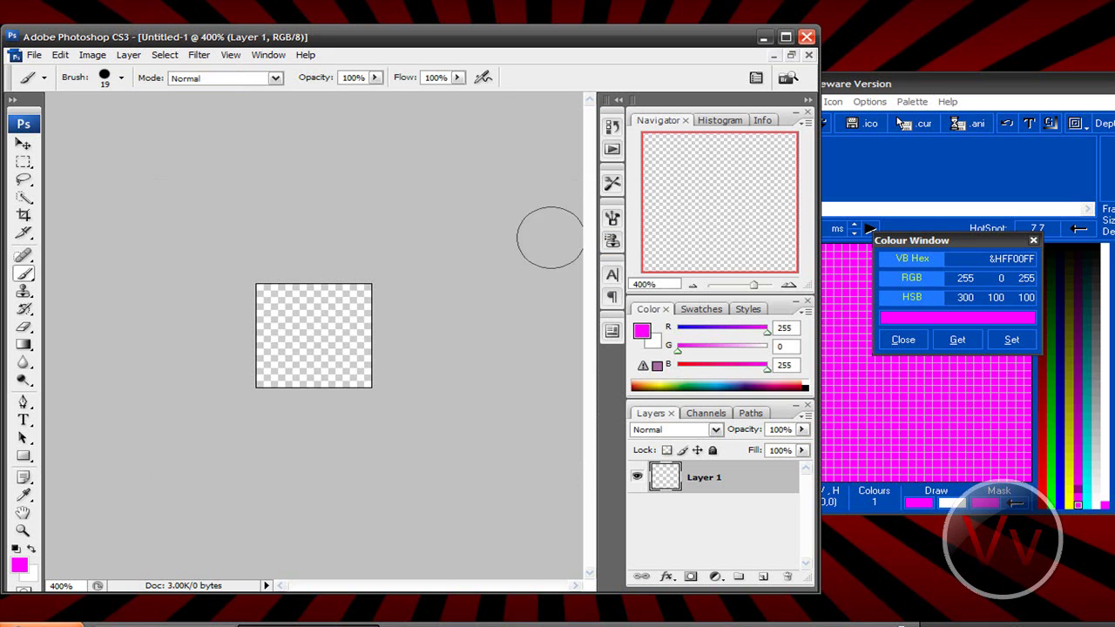
left_click_drag(345, 397, 346, 297)
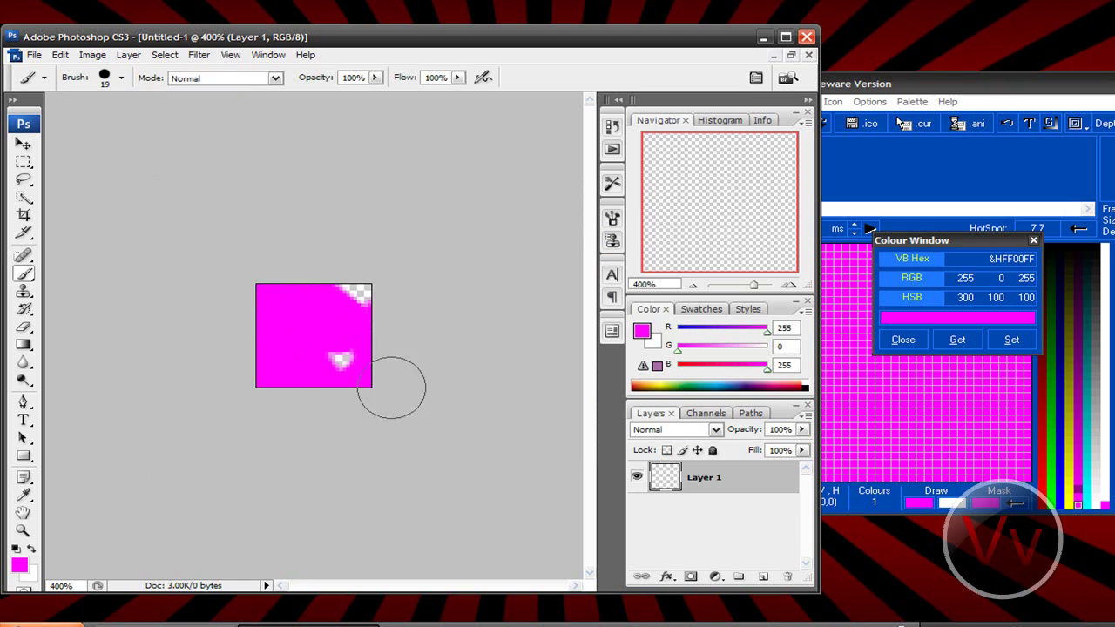
key("ctrl+z")
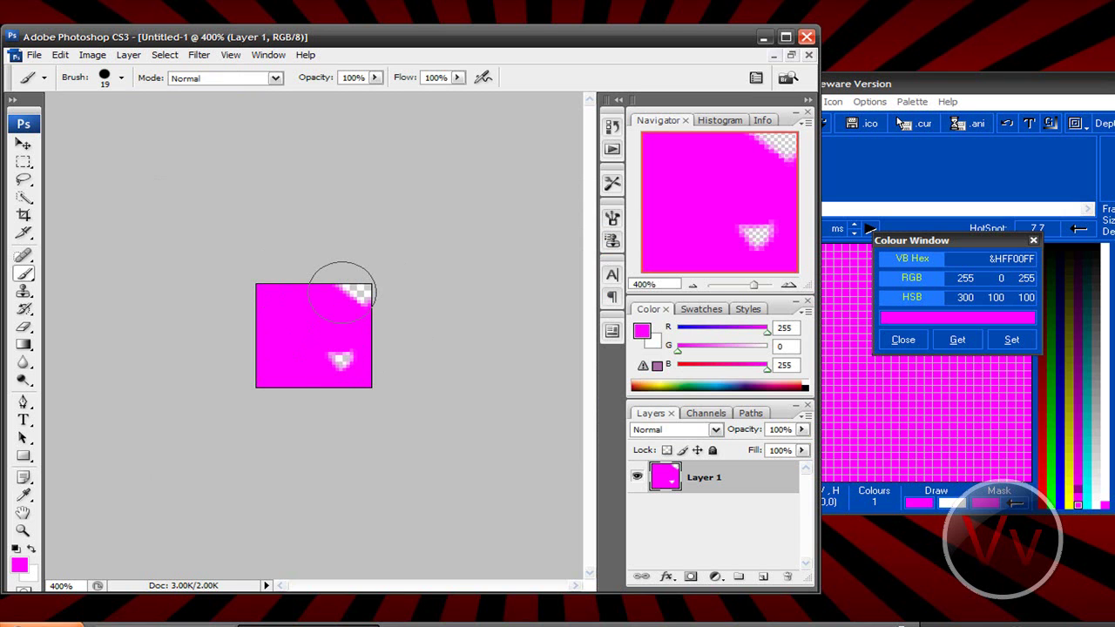
left_click_drag(341, 291, 353, 299)
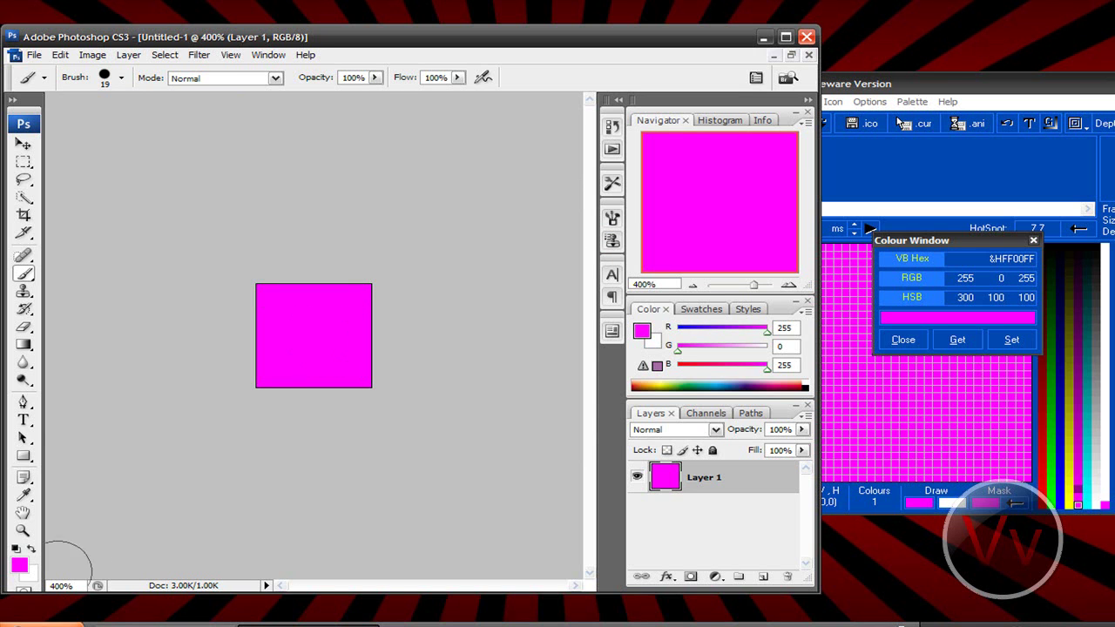
- Fill the layer black, then set the foreground to 255 0 255 and fill the canvas magenta
left_click(24, 550)
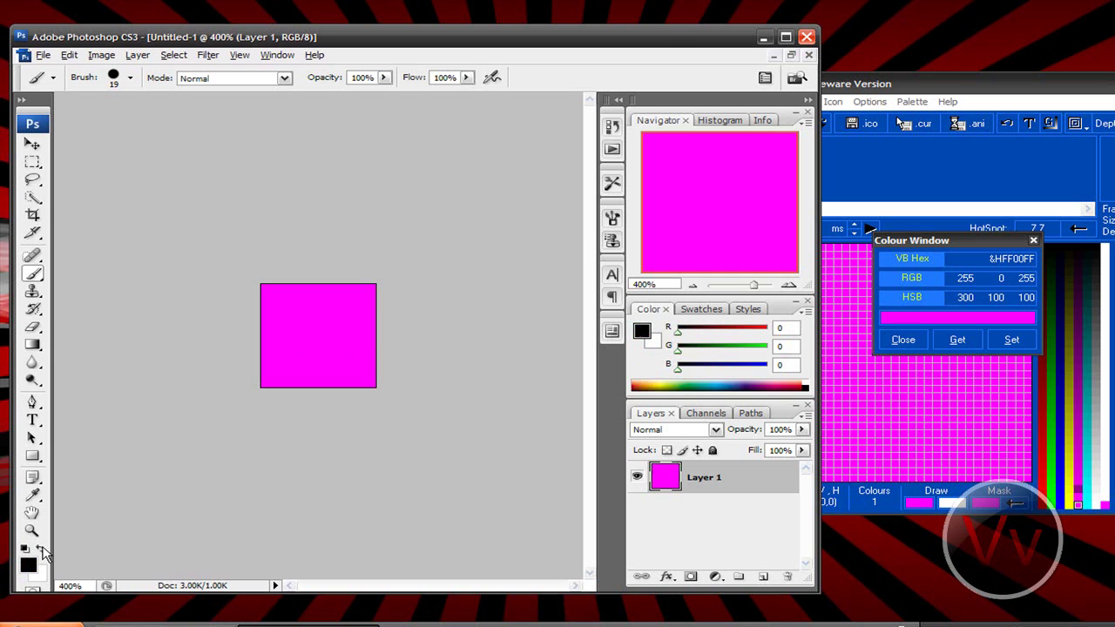
key("alt+BackSpace")
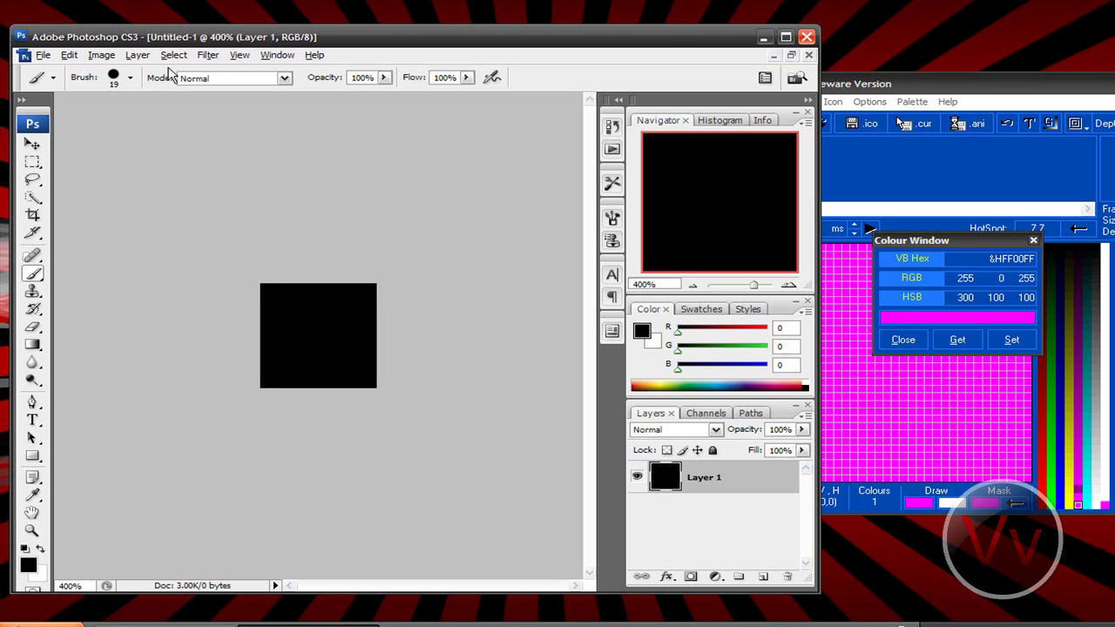
left_click(40, 550)
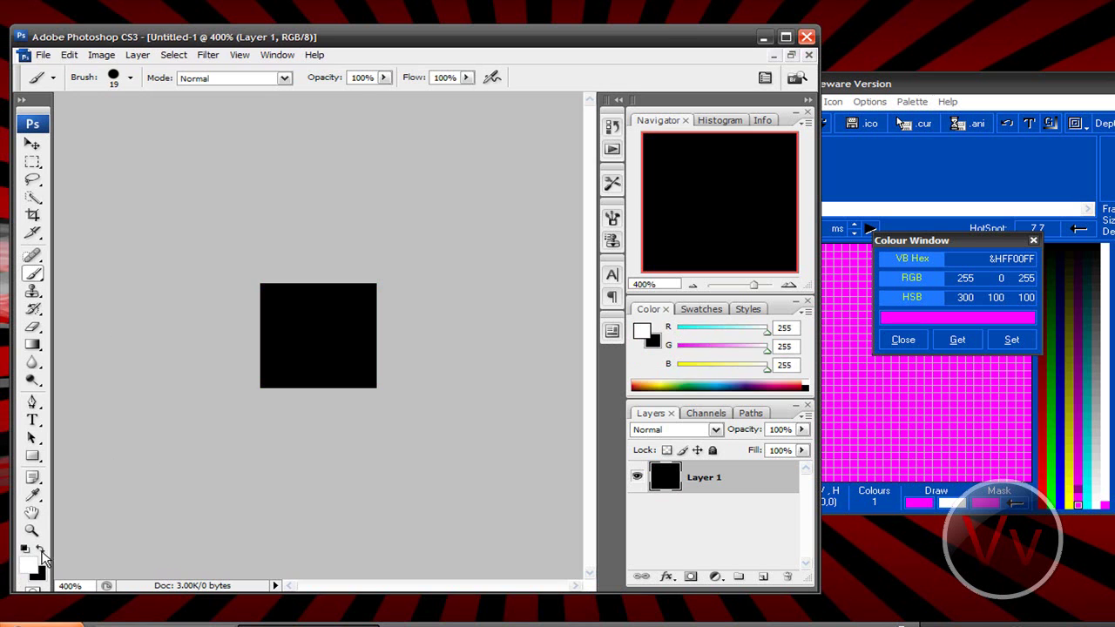
left_click(40, 550)
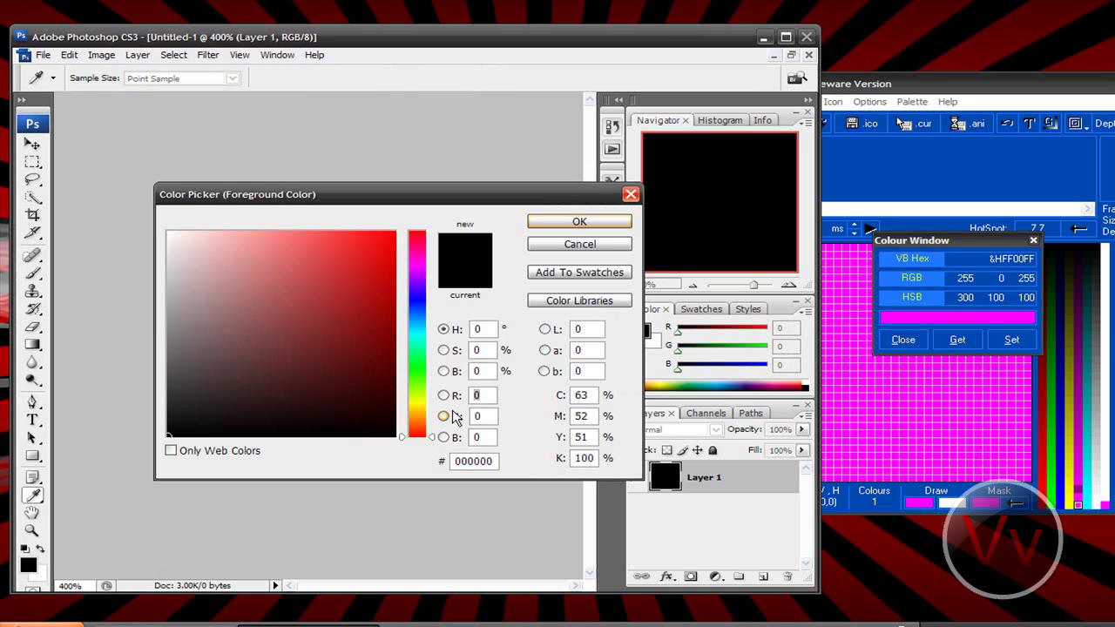
type("255")
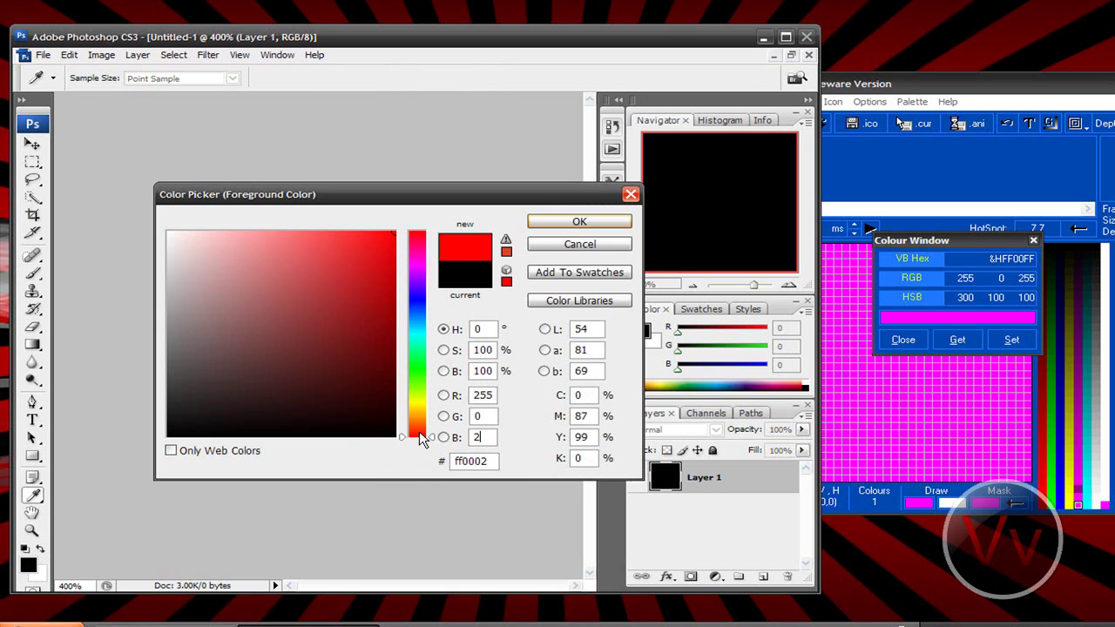
type(" 0 255")
left_click(593, 228)
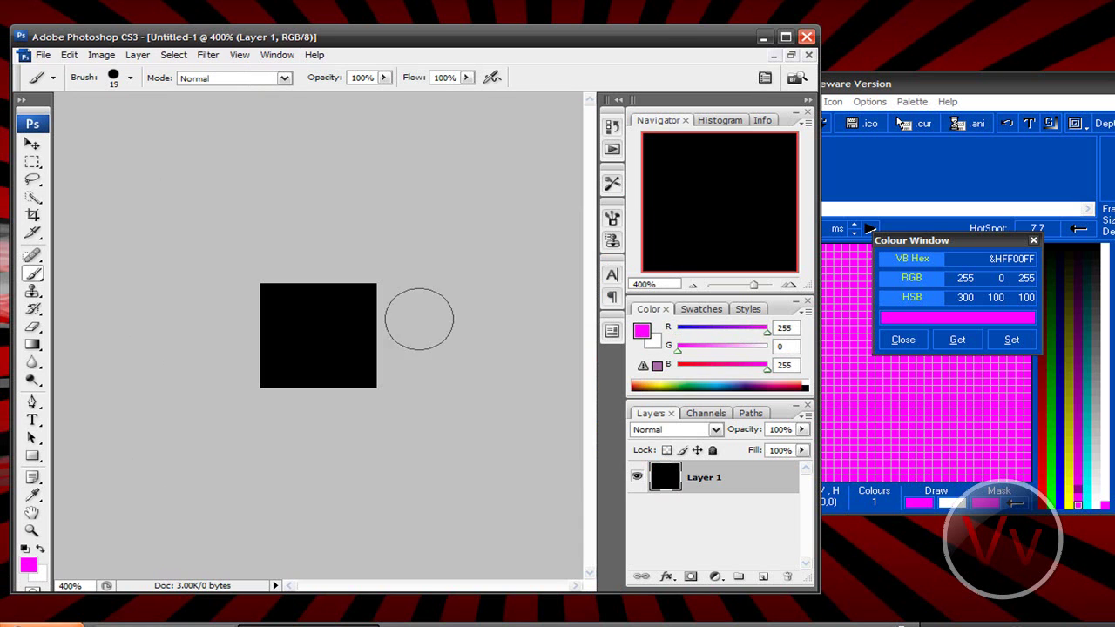
key("alt+BackSpace")
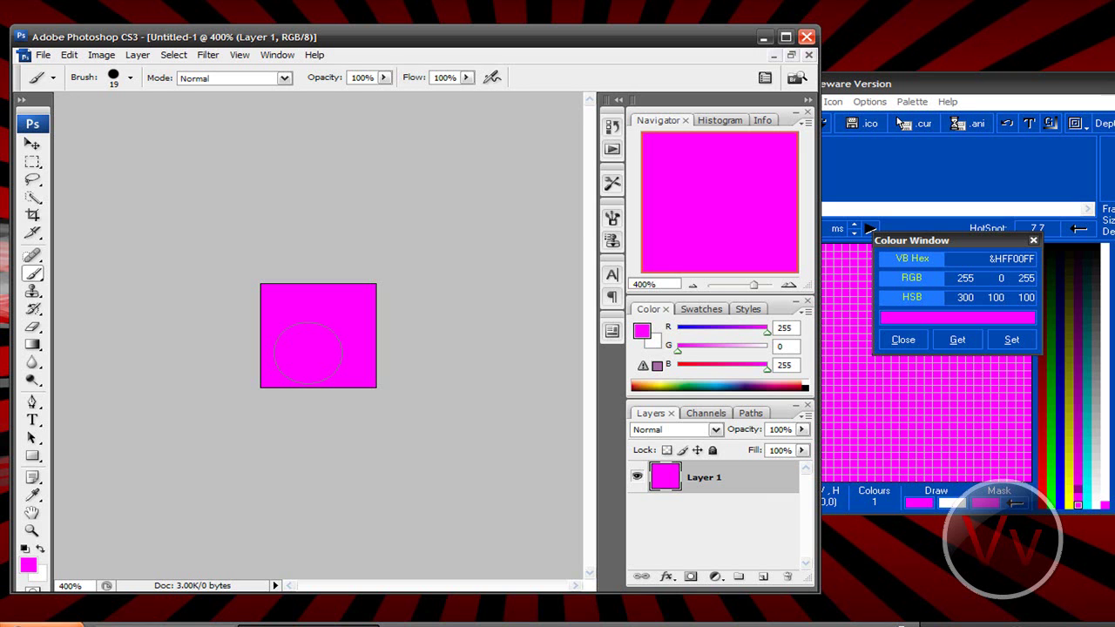
- Close IconArt's colour window and invoke Photoshop's File > Place command
left_click(1032, 240)
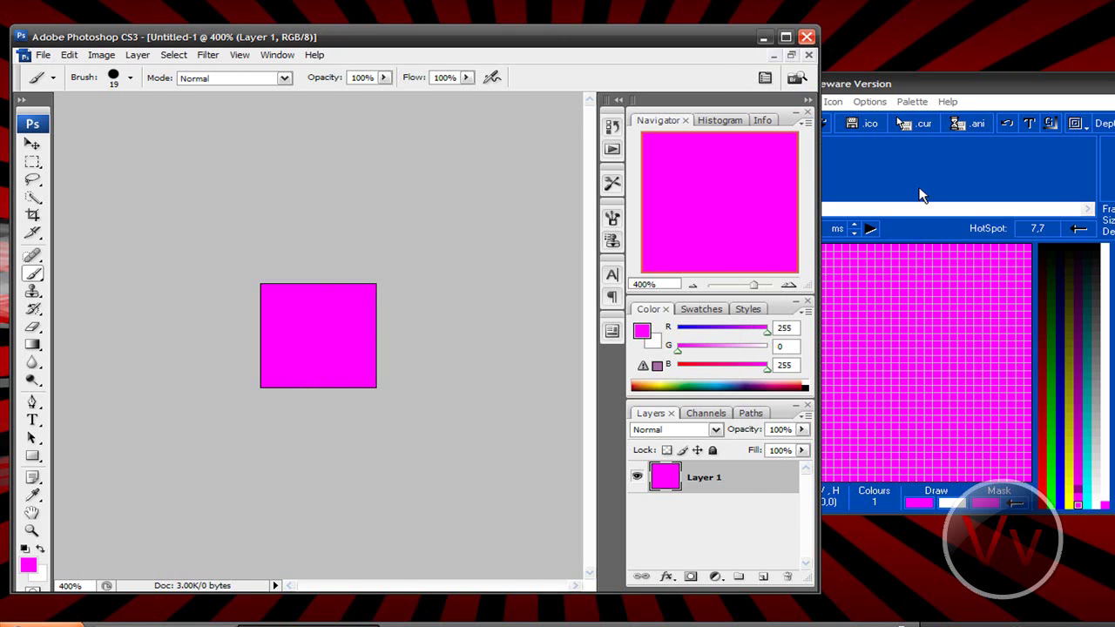
left_click_drag(575, 47, 723, 35)
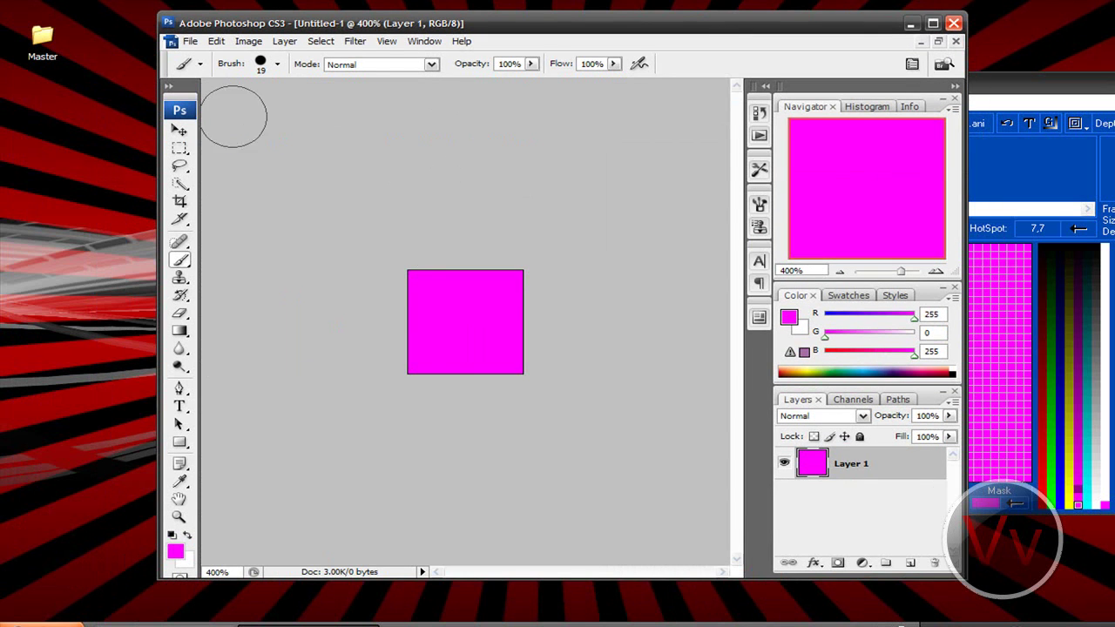
left_click(190, 41)
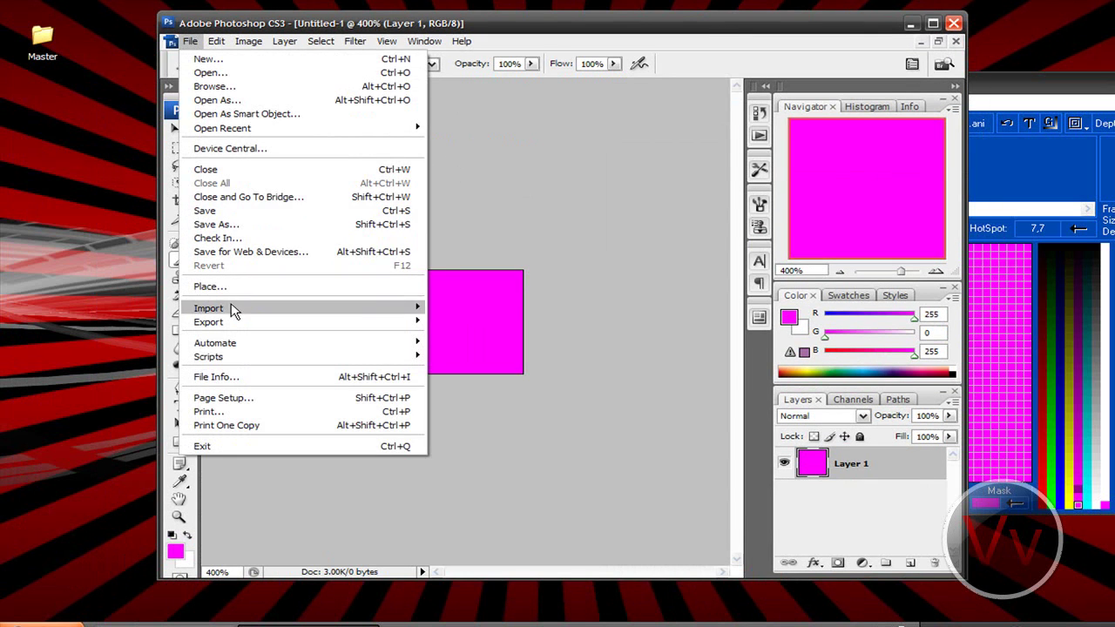
left_click(216, 286)
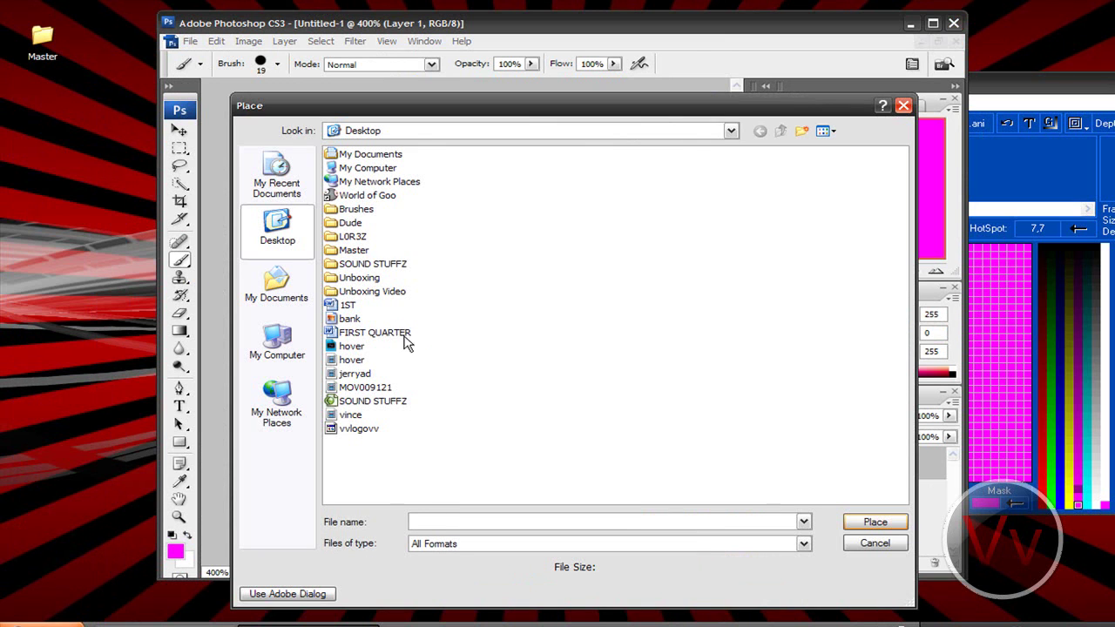
- Place the MaybeEvolved image from Master > Images > VvCompHelpvV onto the canvas
double_click(357, 264)
left_click(757, 132)
double_click(352, 253)
double_click(346, 180)
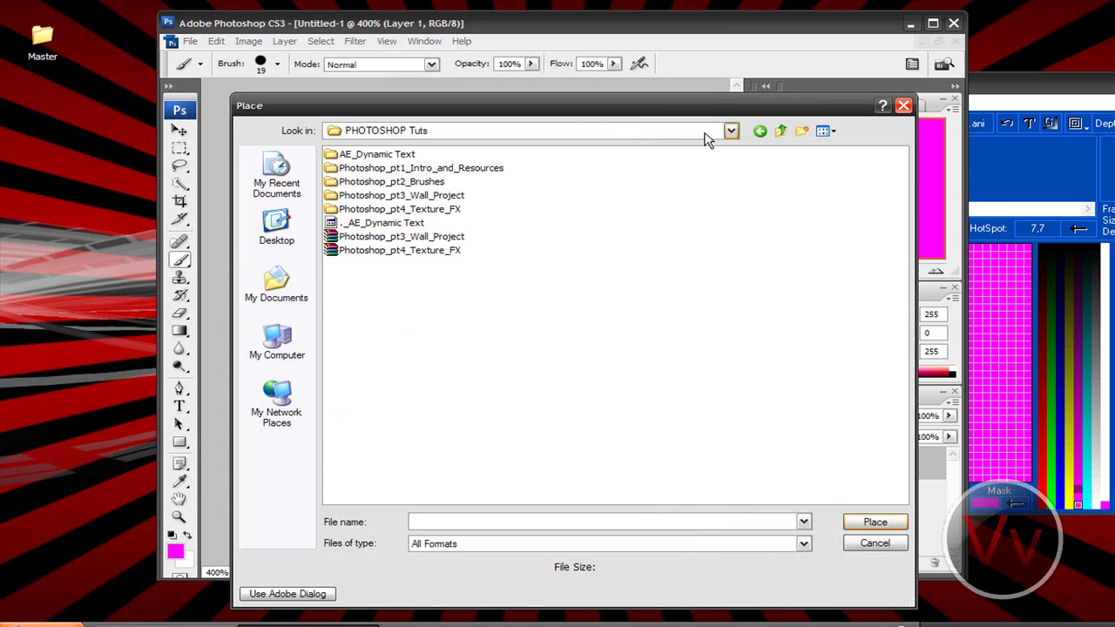
left_click(759, 131)
double_click(370, 170)
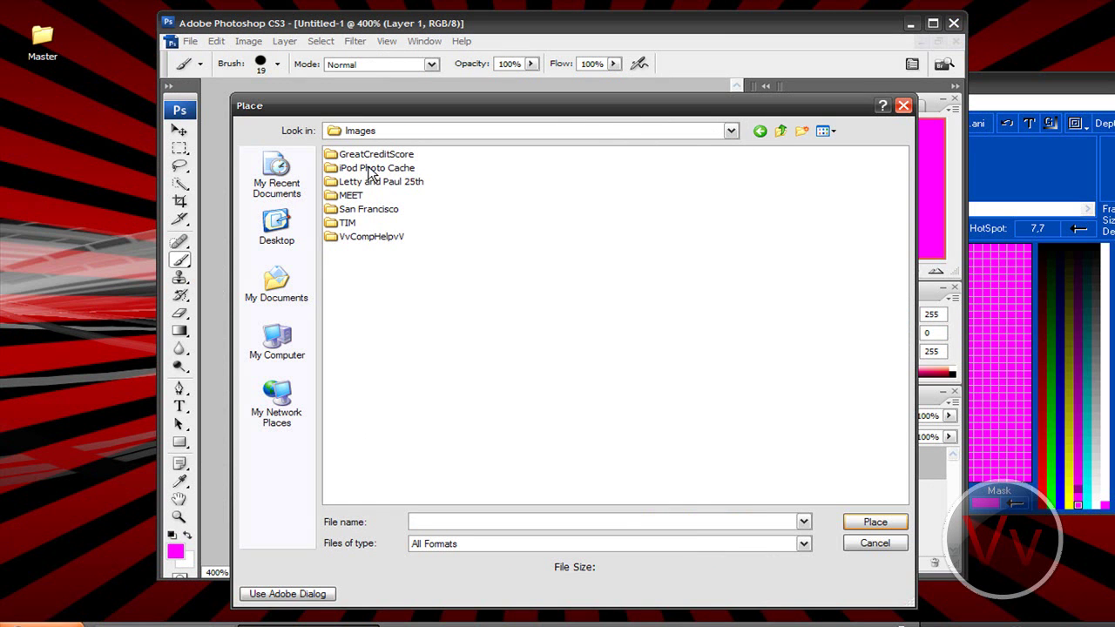
double_click(359, 239)
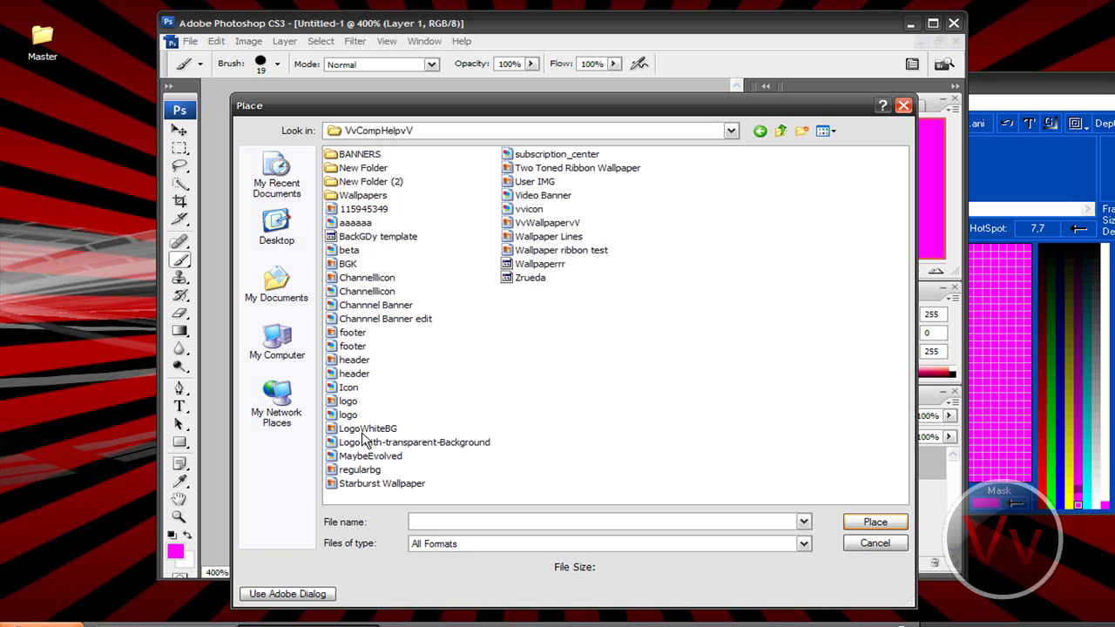
left_click(369, 454)
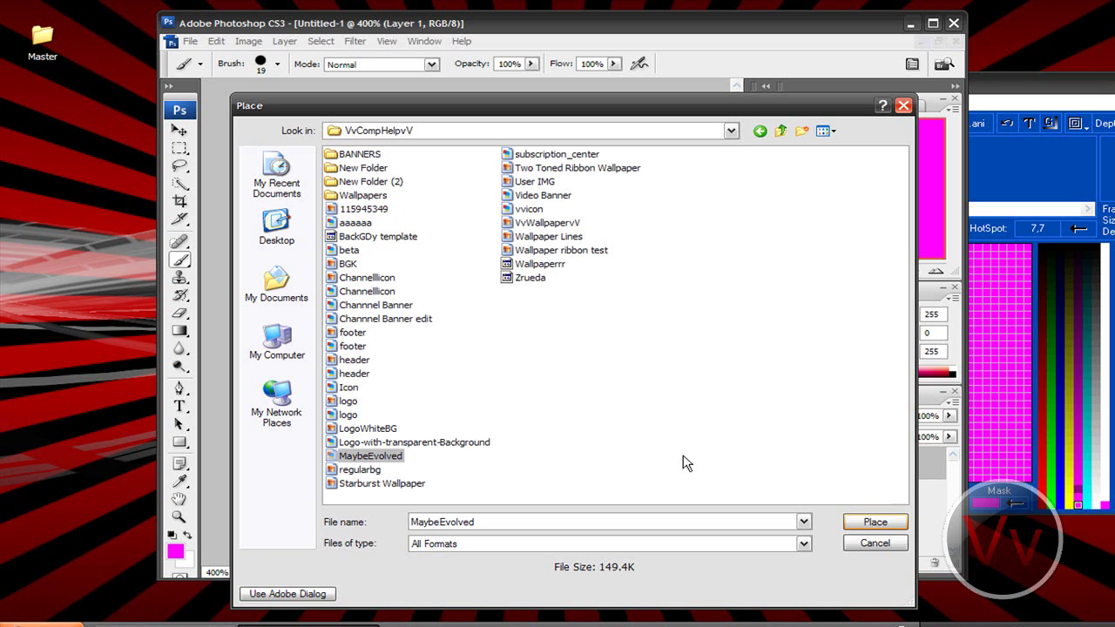
left_click(853, 520)
- Place the Vv logo over the magenta 32×32 canvas, commit the transform and deselect it
left_click(523, 326)
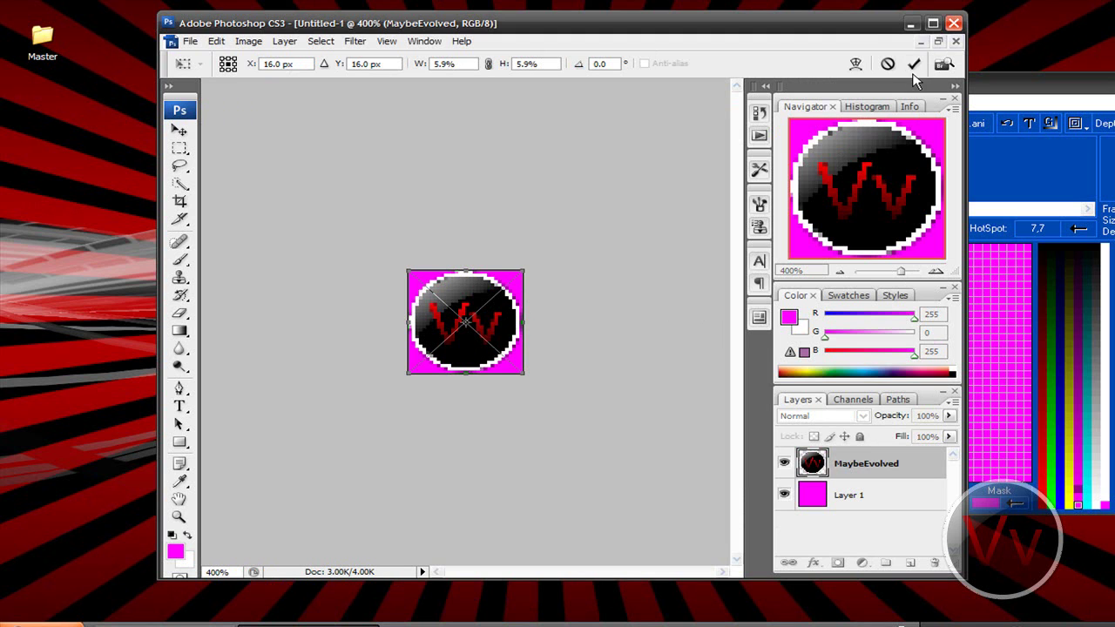
key("b")
key("Return")
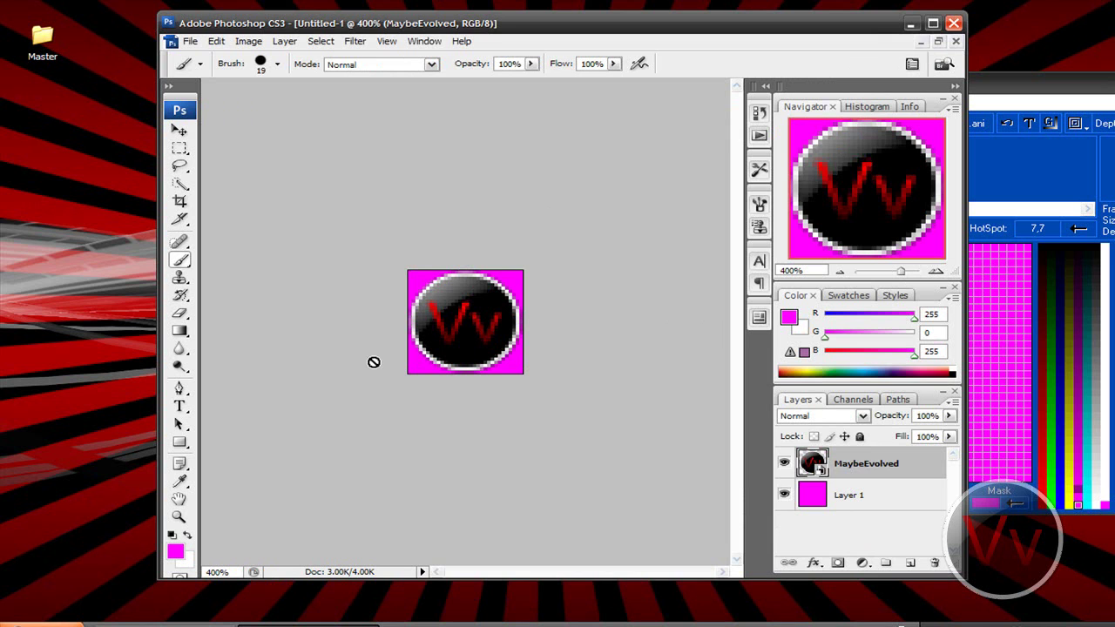
key("v")
left_click(607, 350)
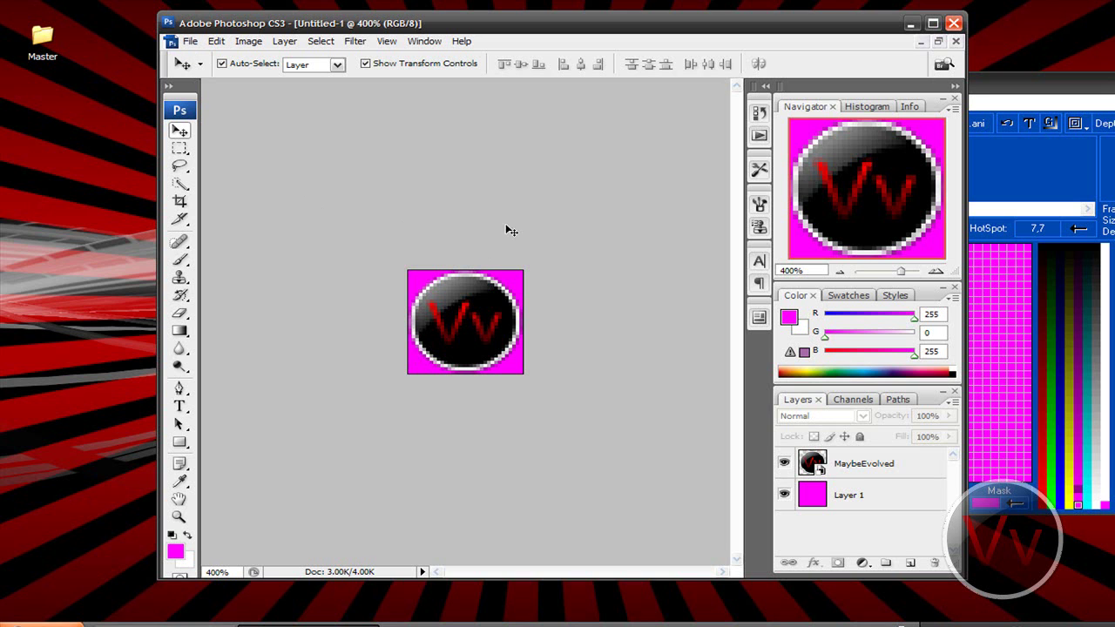
- Save the image to the Desktop as VvlogovV, a 24-bit Windows BMP
left_click(190, 40)
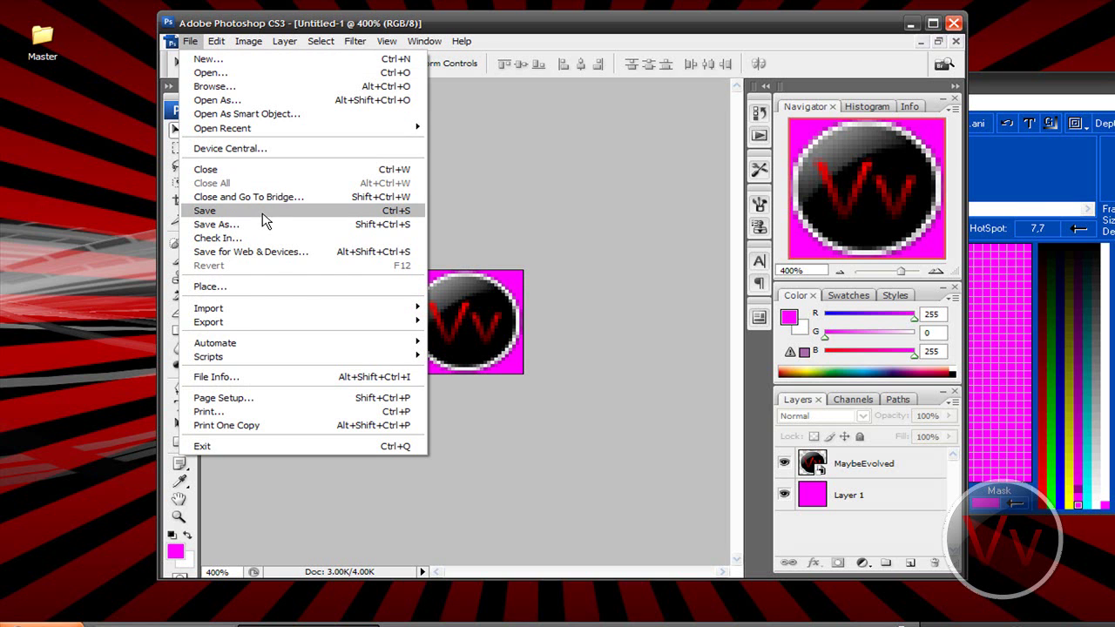
left_click(268, 225)
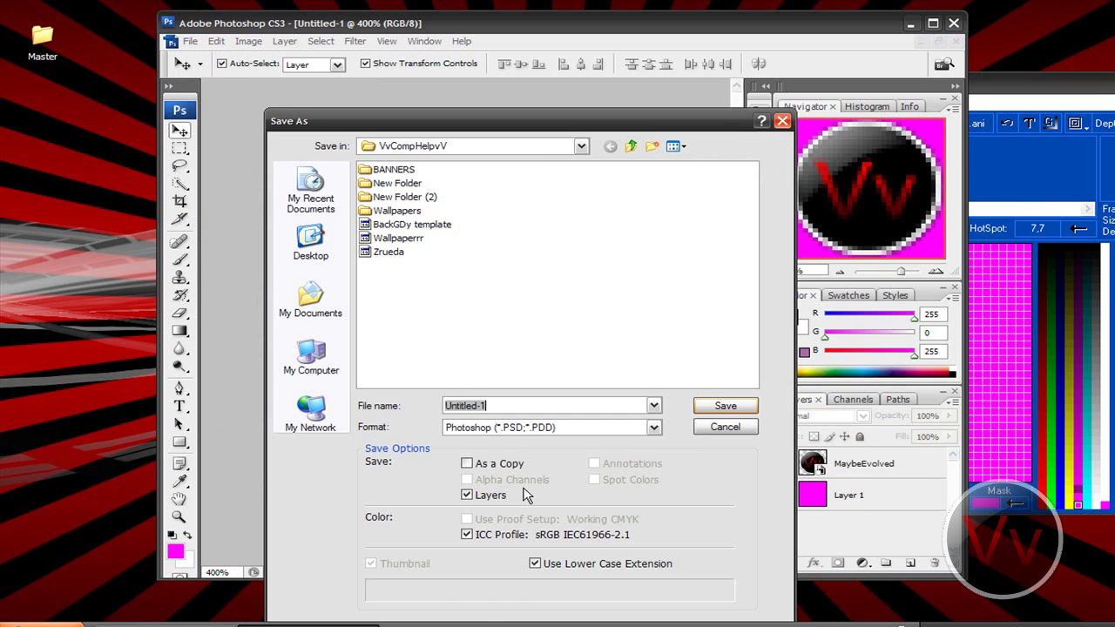
left_click(500, 431)
left_click(513, 450)
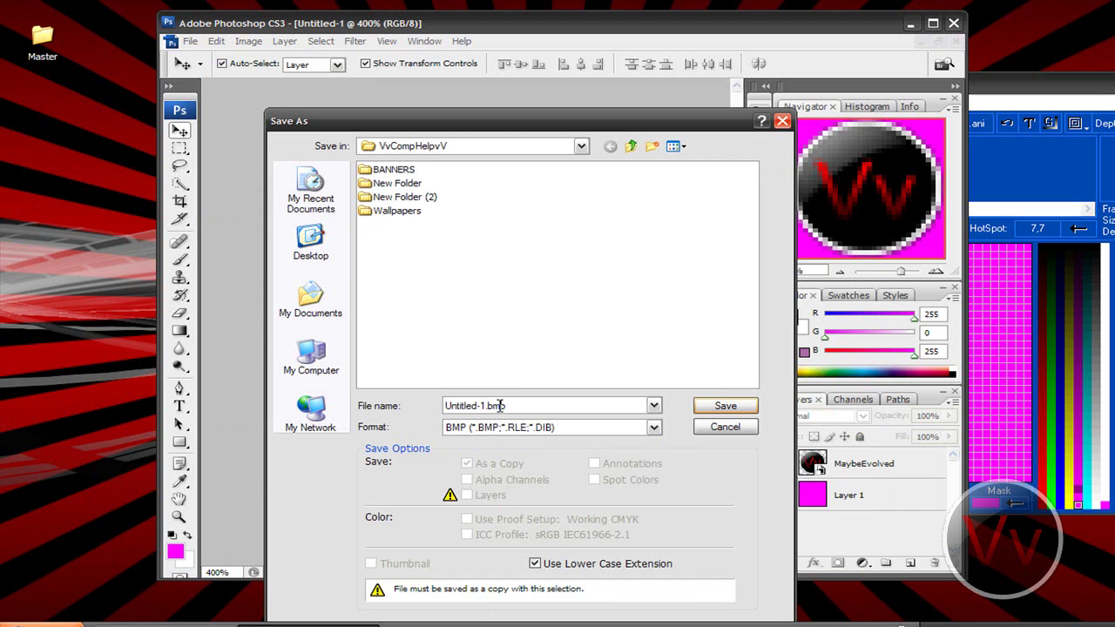
left_click(310, 243)
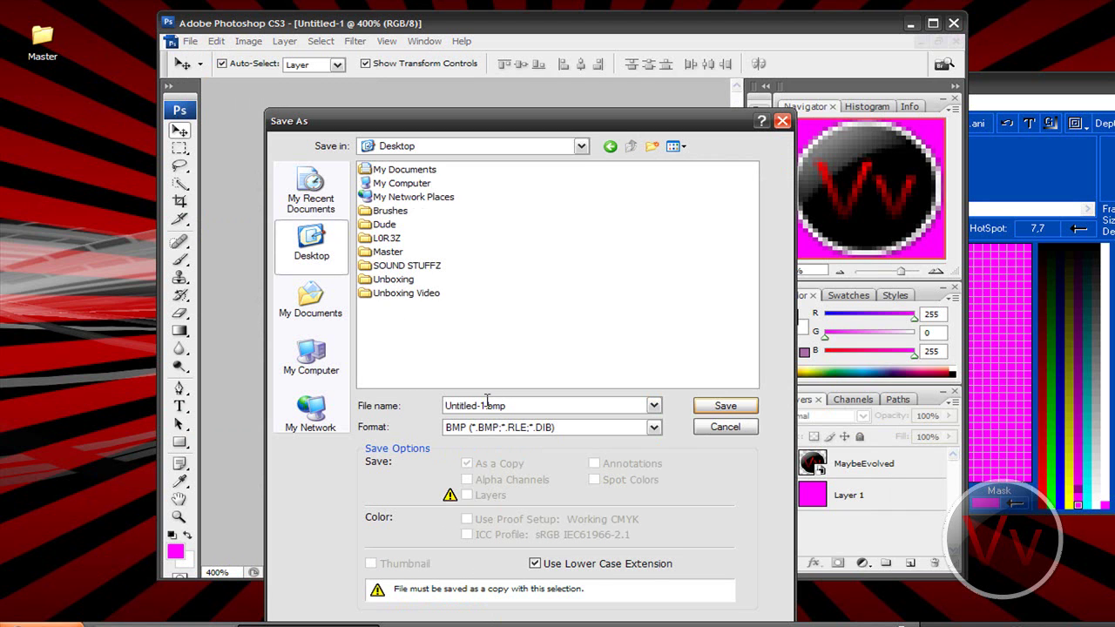
left_click_drag(485, 405, 380, 405)
type("Vvlogo")
type("vV")
key("Return")
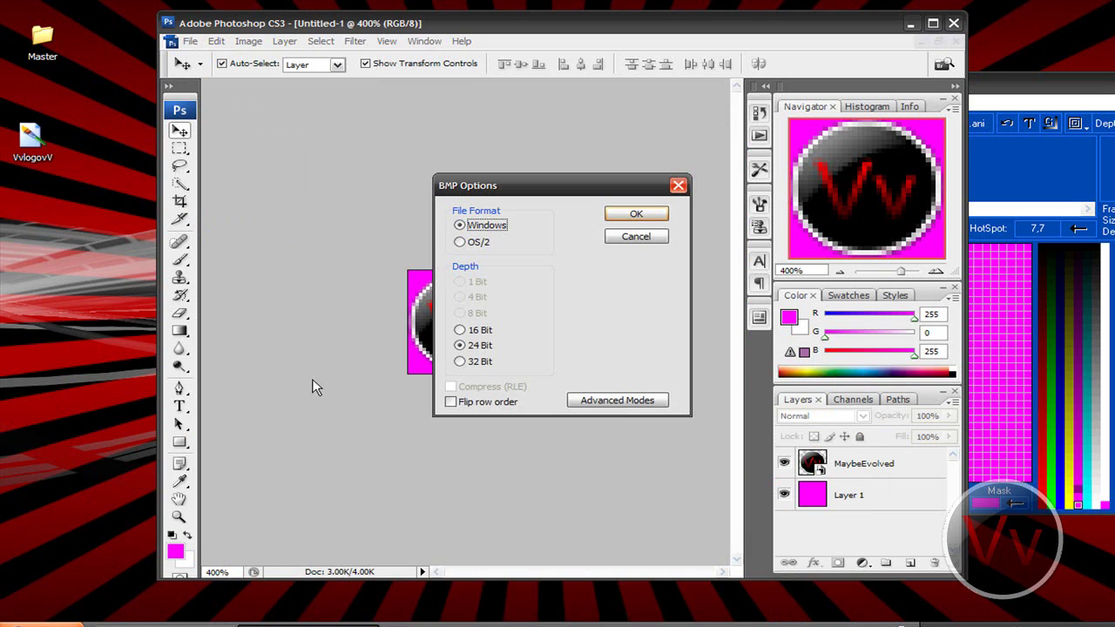
left_click(623, 215)
- Minimize Photoshop and move the IconArt window to the centre of the screen
left_click(910, 22)
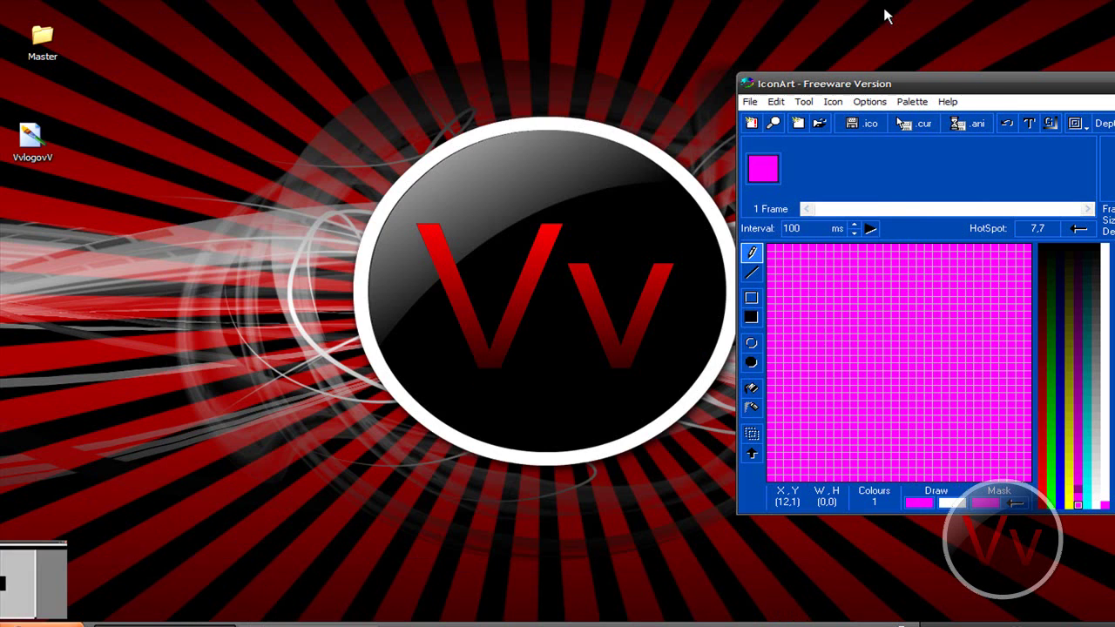
left_click_drag(919, 89, 523, 100)
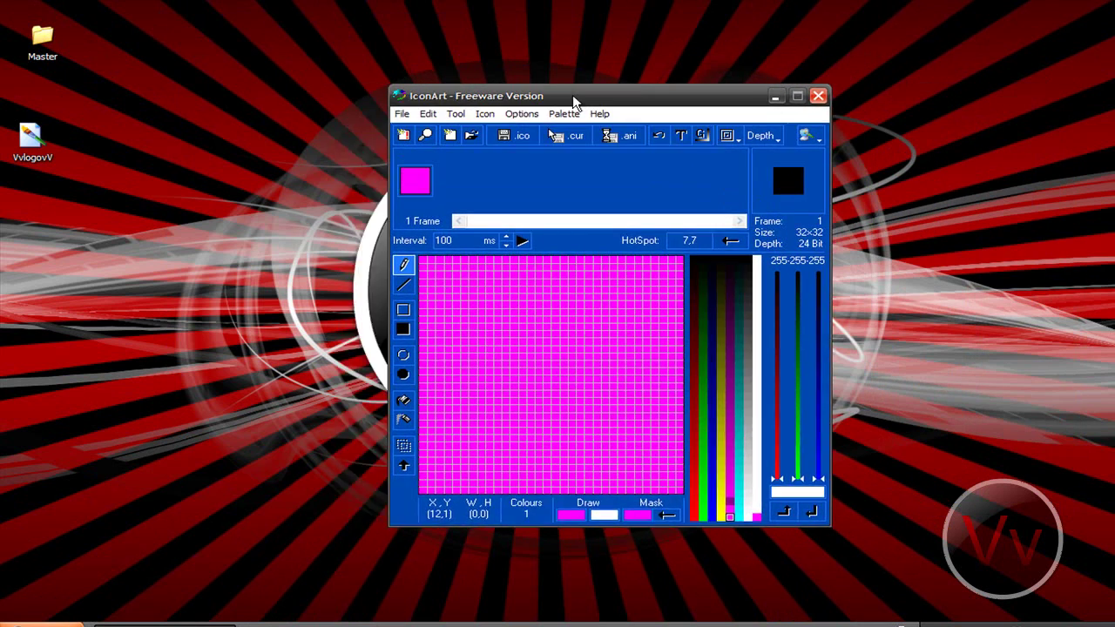
left_click_drag(526, 100, 511, 71)
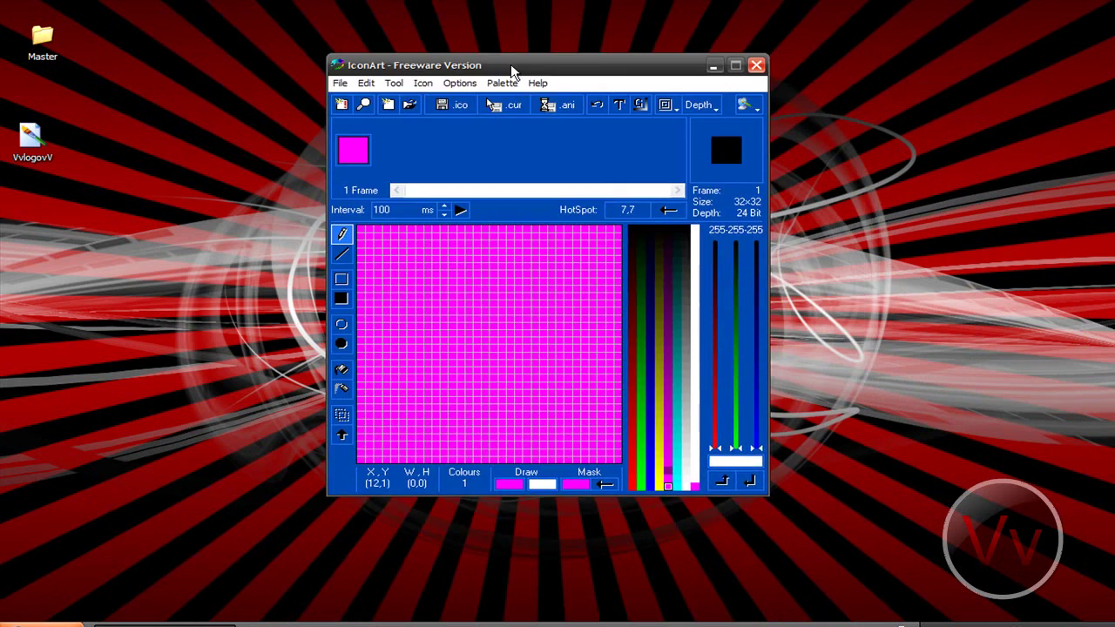
- Import the VvlogovV bitmap into IconArt as the 32×32 icon
left_click(341, 83)
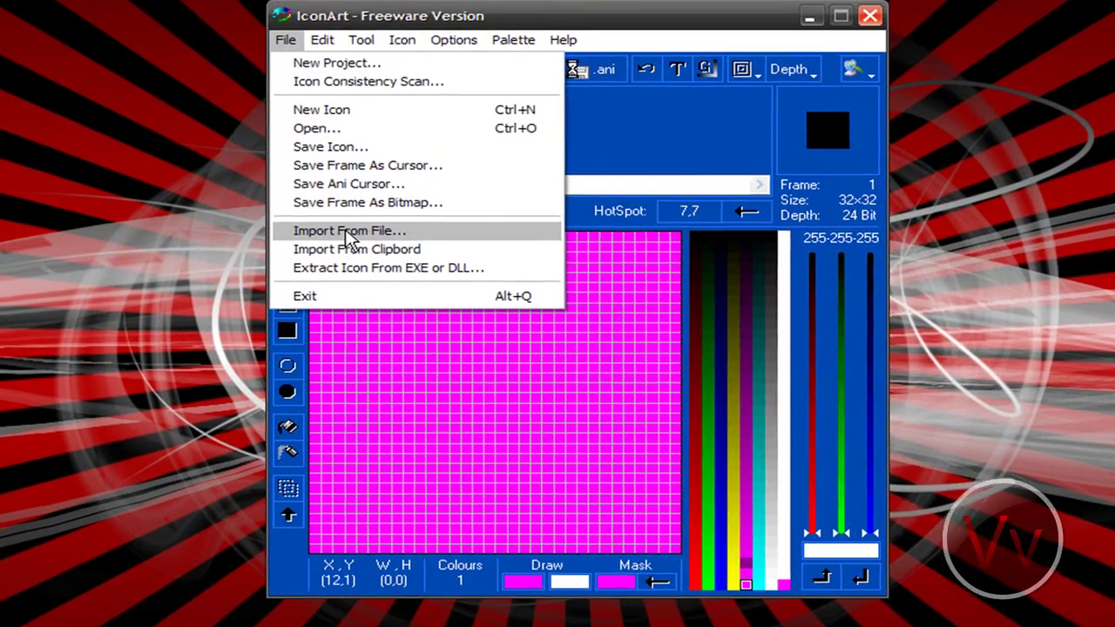
left_click(374, 224)
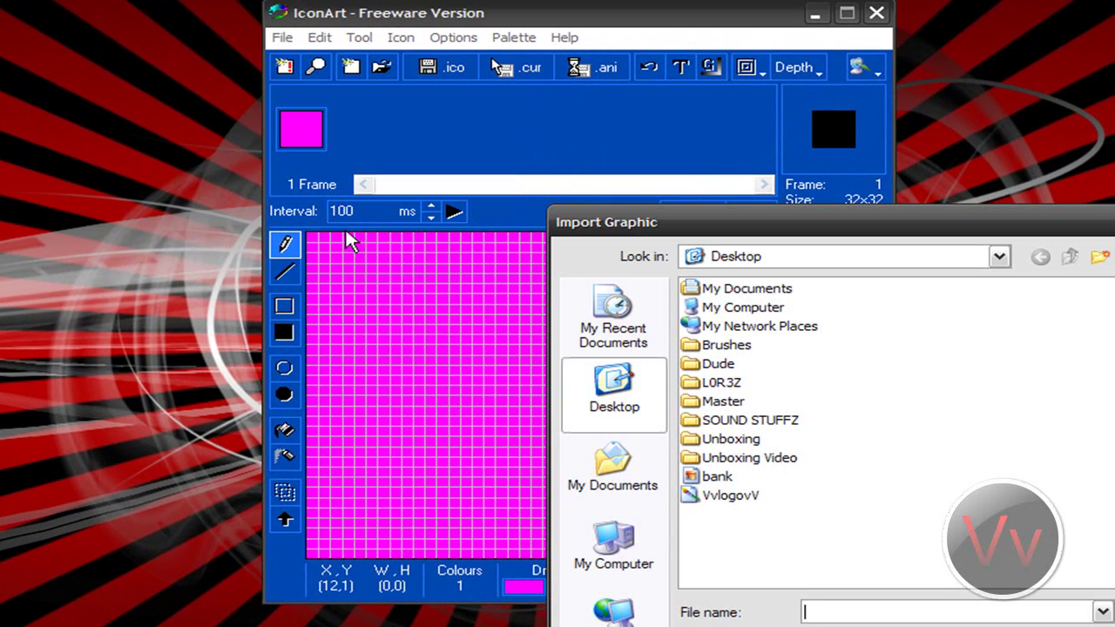
left_click(737, 496)
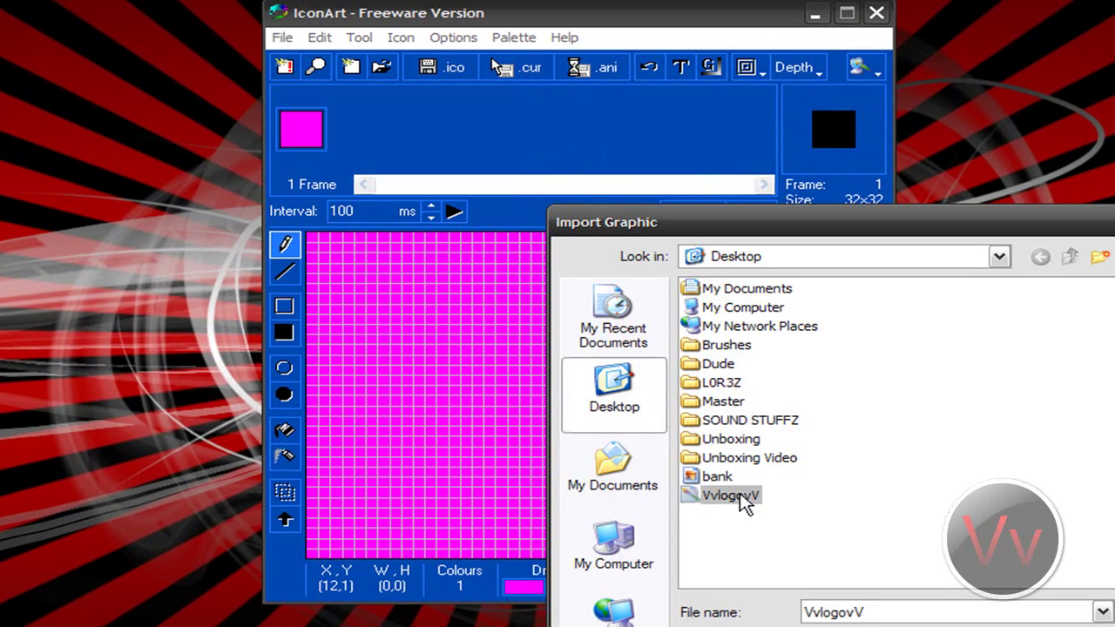
key("Return")
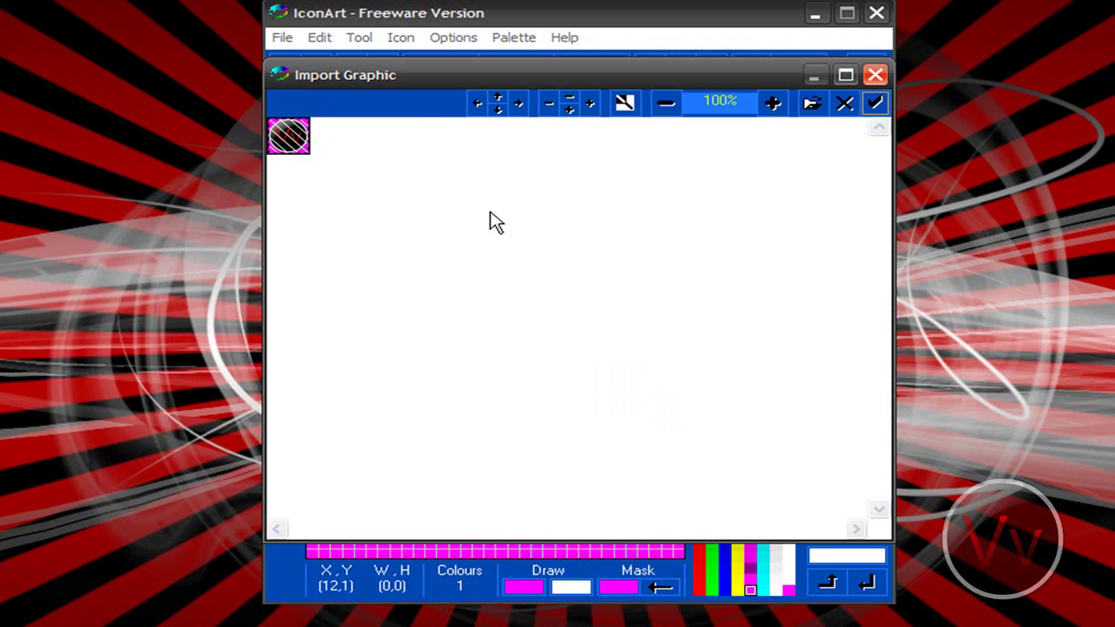
left_click(874, 103)
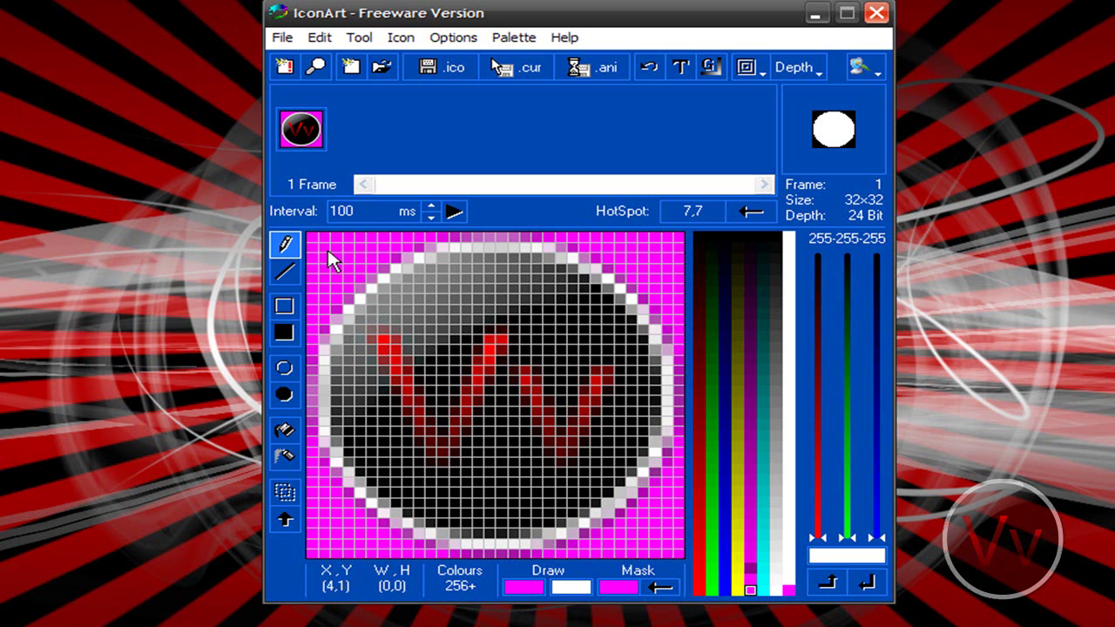
- Save the icon to the Desktop under the name vvlogovvicon
left_click(280, 38)
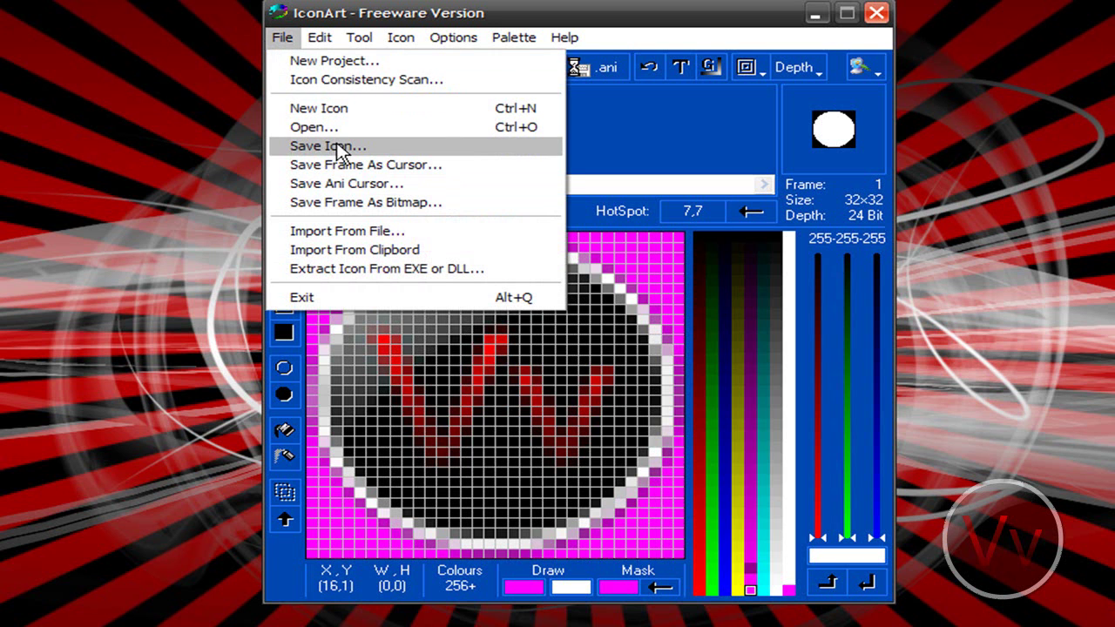
left_click(336, 146)
left_click(614, 470)
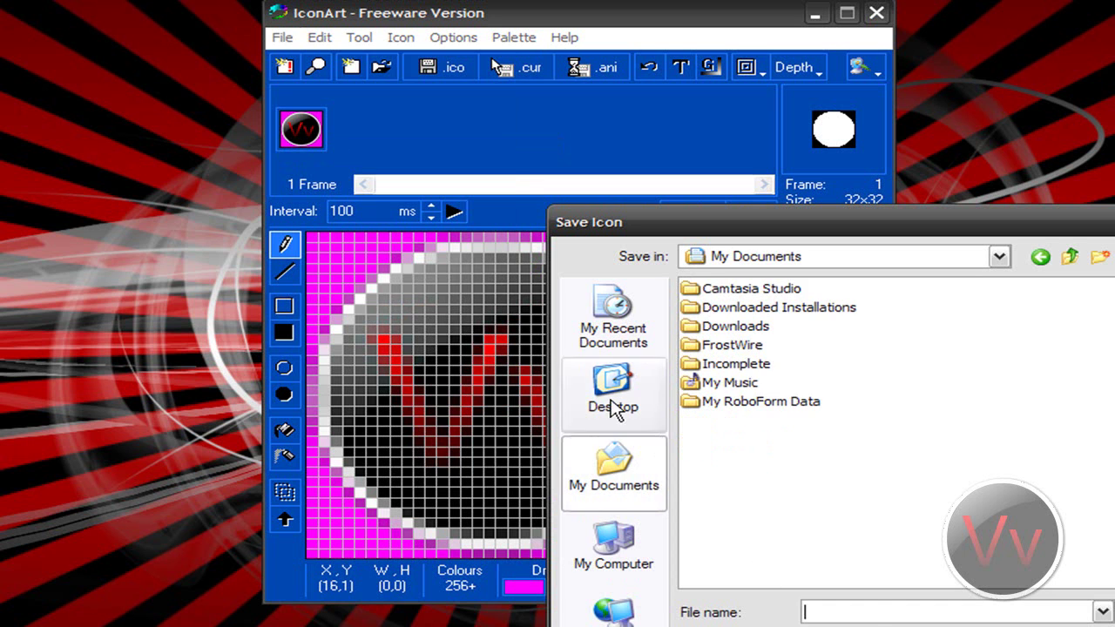
left_click(614, 409)
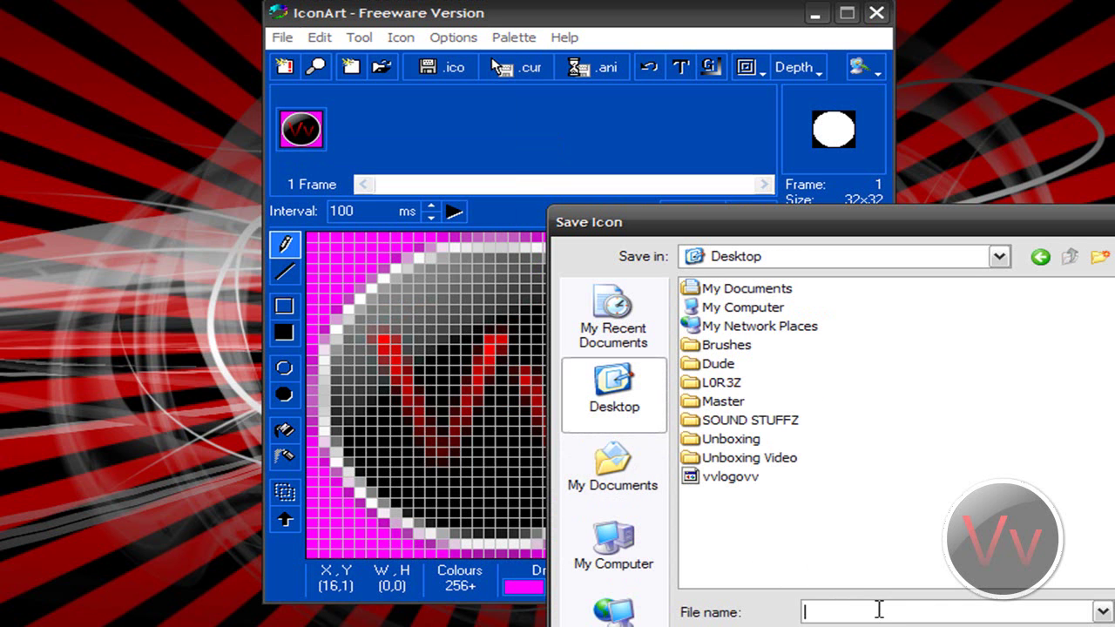
type("vvlogo")
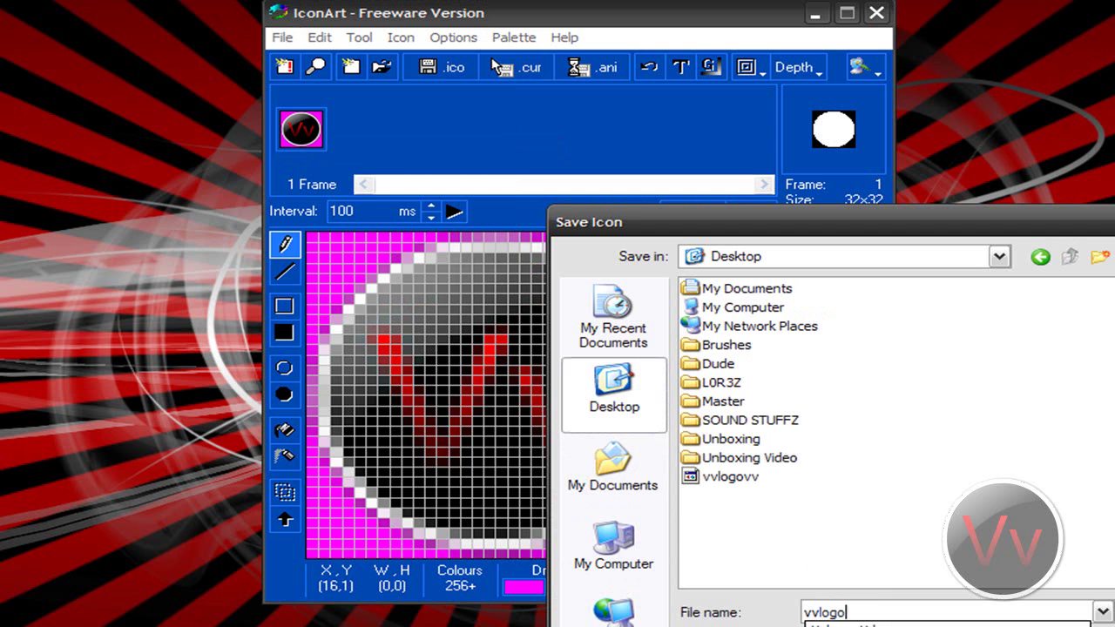
type("vvico")
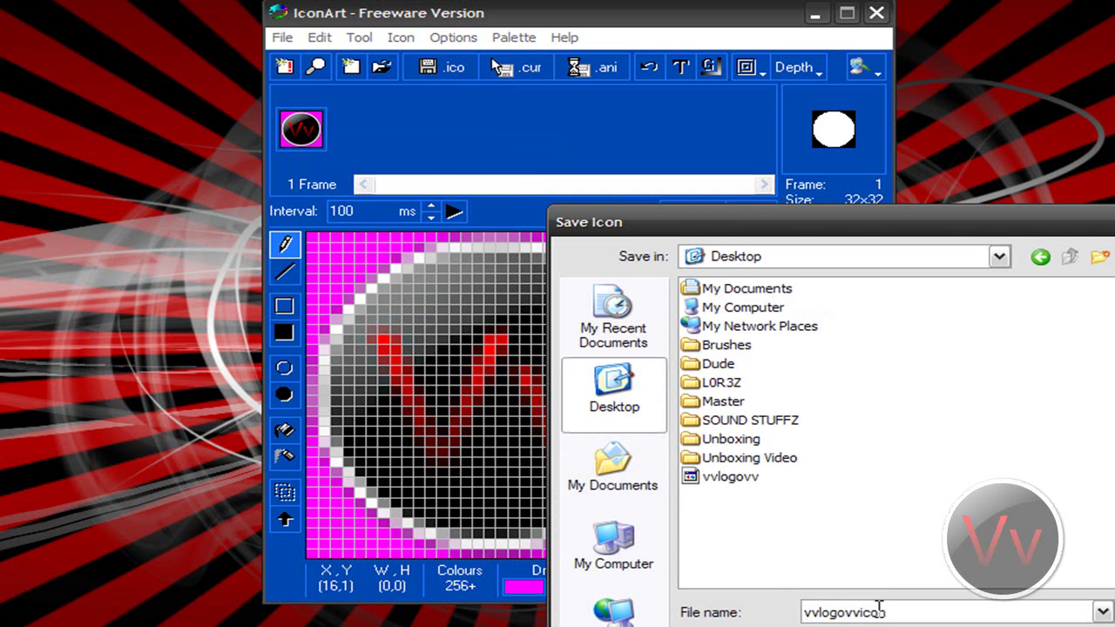
key("Return")
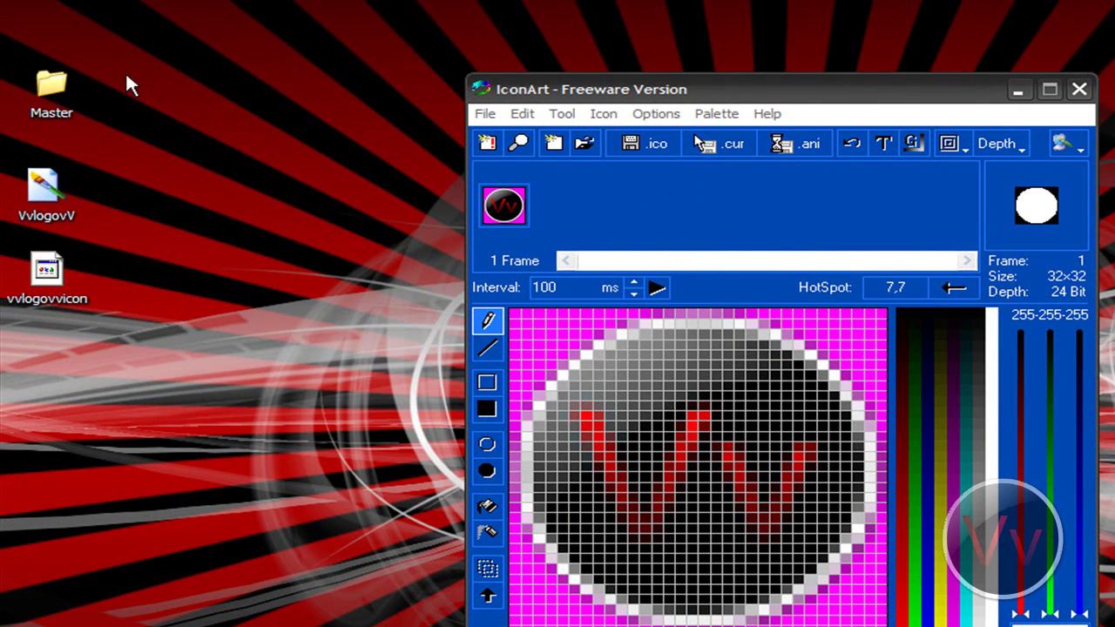
- Open the Master folder's Properties and browse for a custom folder icon file
right_click(48, 87)
left_click(186, 469)
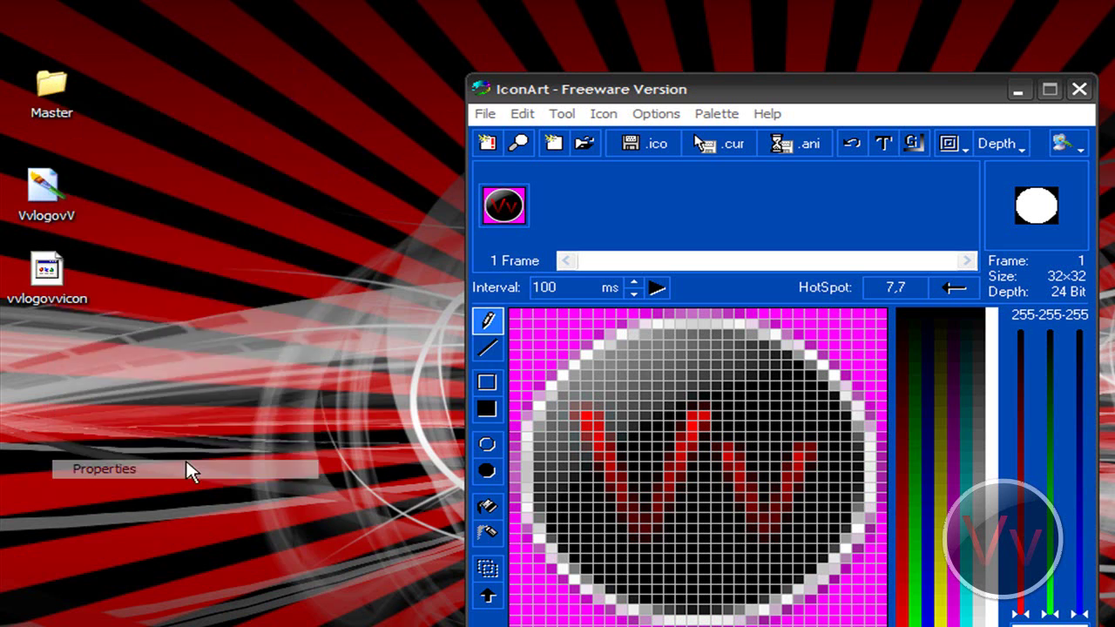
left_click(237, 142)
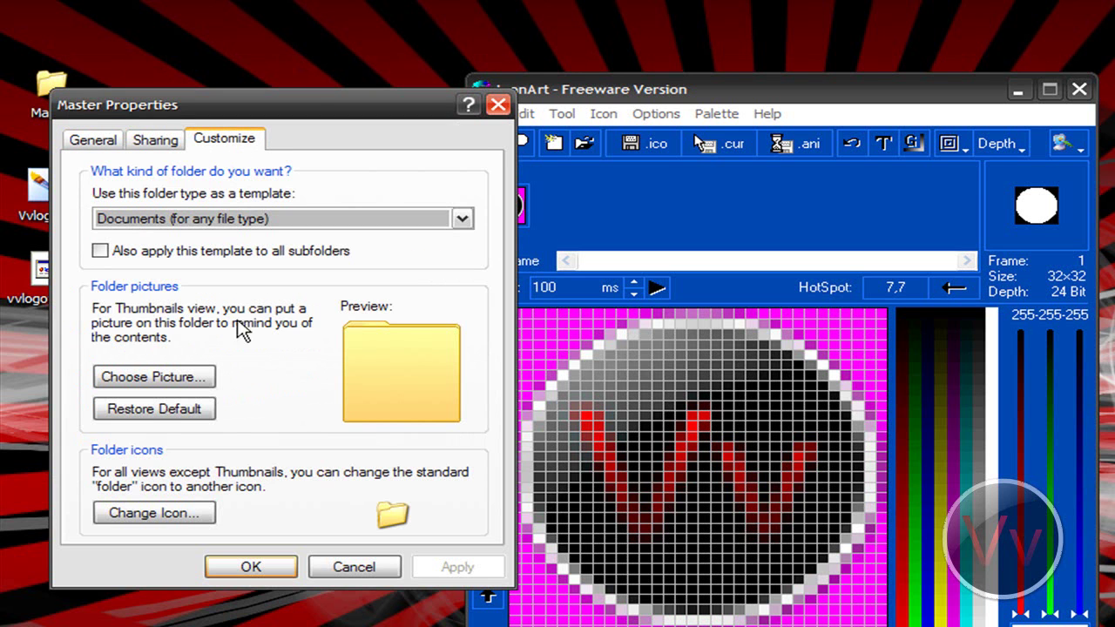
left_click(178, 514)
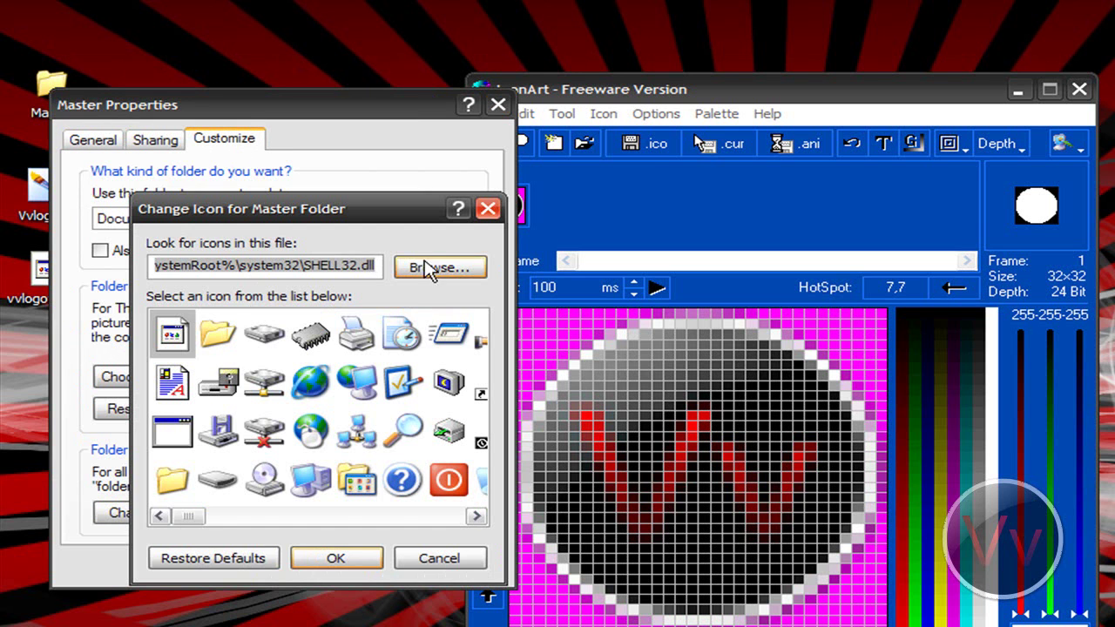
left_click(435, 266)
- Choose vvlogovvicon from the Desktop as Master's icon and apply it
left_click(229, 451)
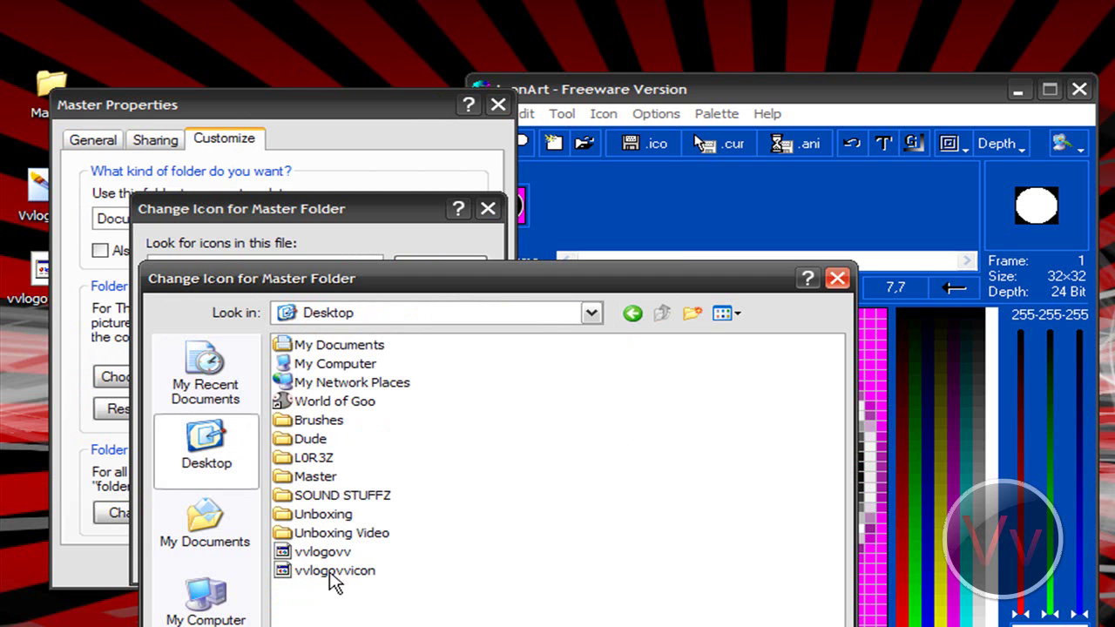
left_click(330, 575)
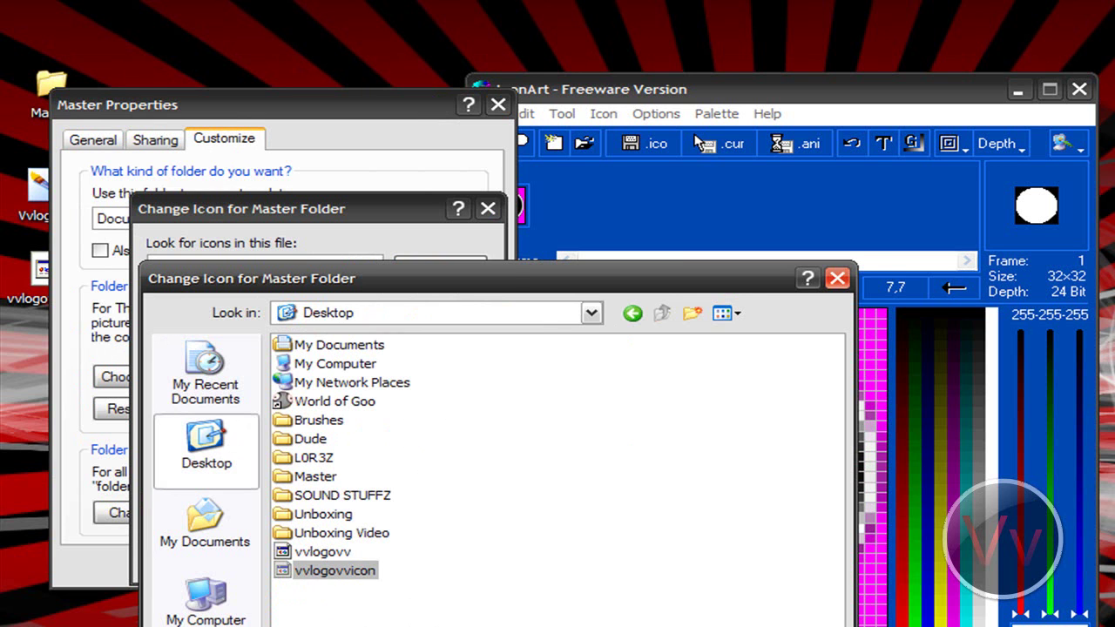
key("Return")
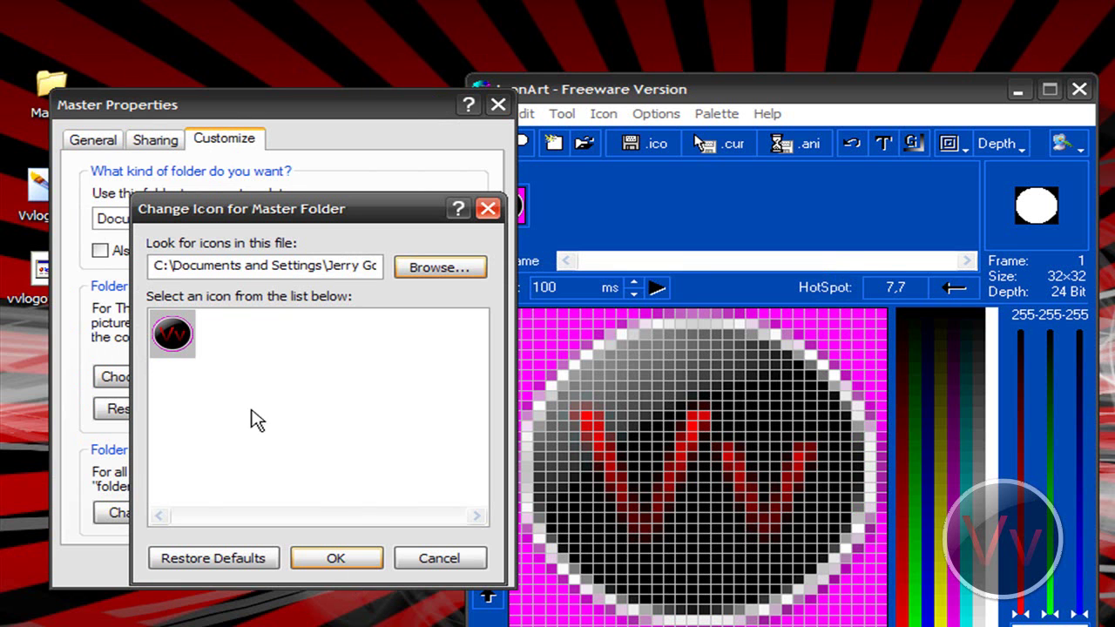
left_click(161, 341)
left_click(305, 566)
left_click(457, 570)
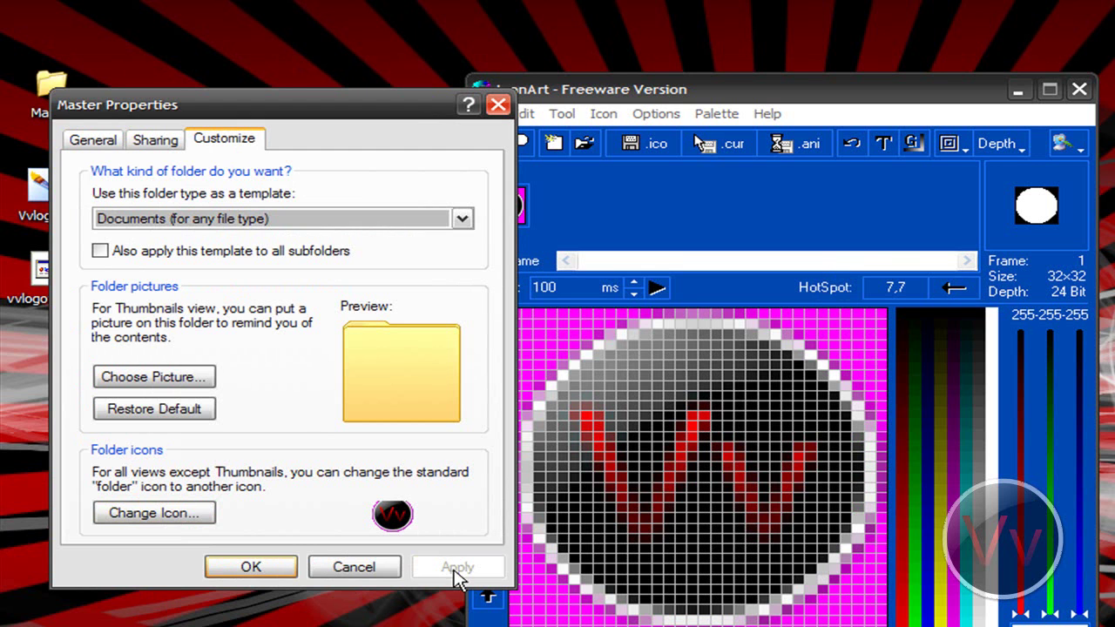
left_click(278, 567)
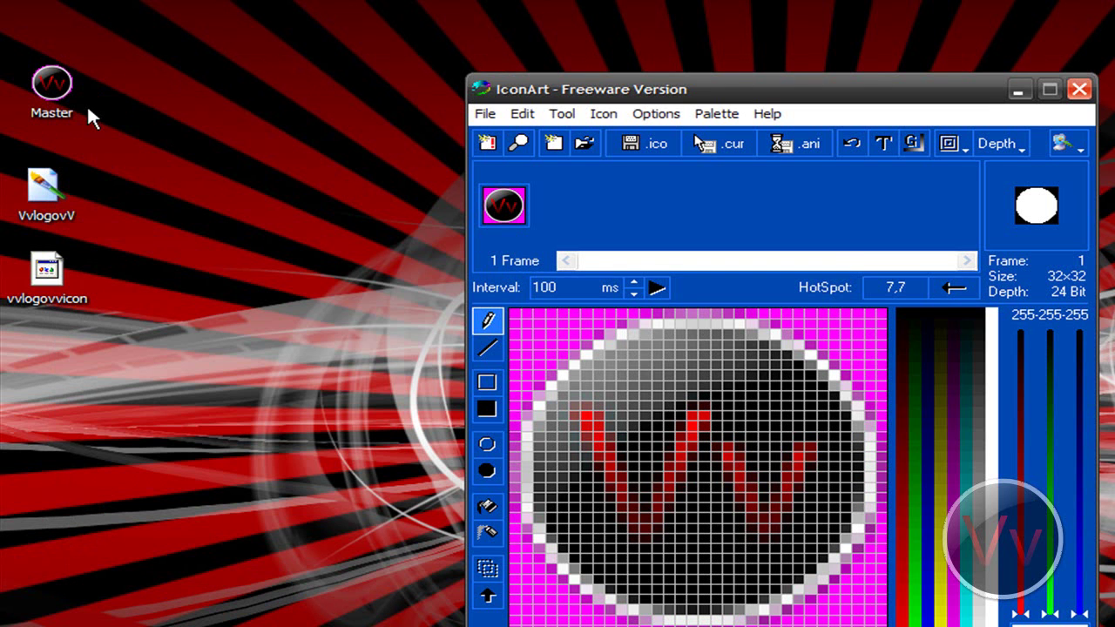
- Move Master aside, paint magenta along the icon's edges, then undo the stray strokes
left_click_drag(62, 104, 160, 105)
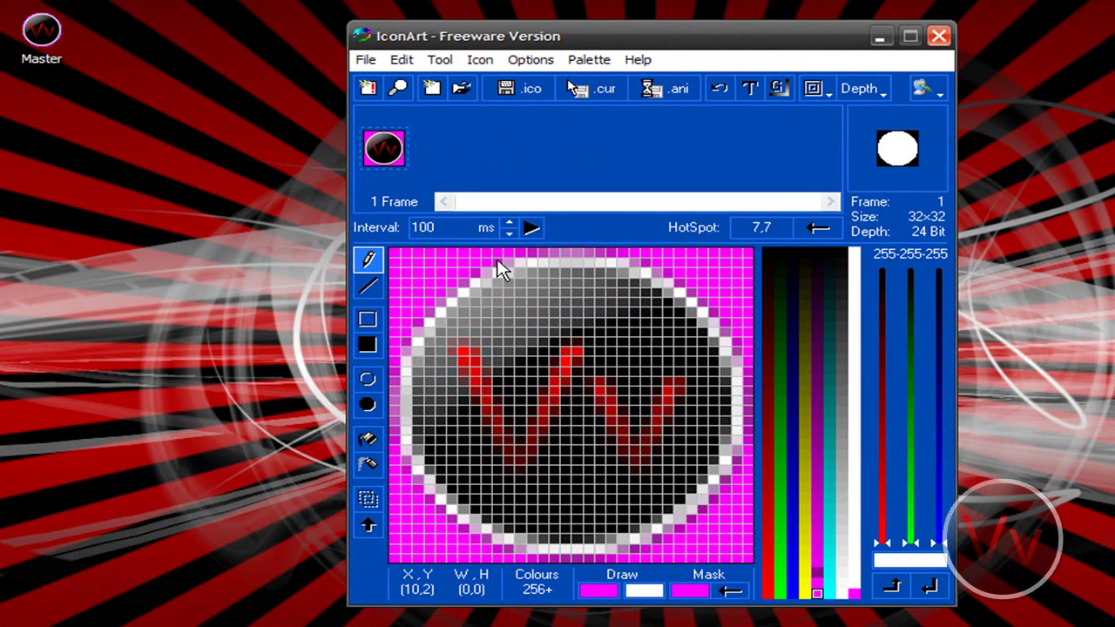
left_click_drag(505, 263, 676, 275)
left_click_drag(496, 264, 710, 264)
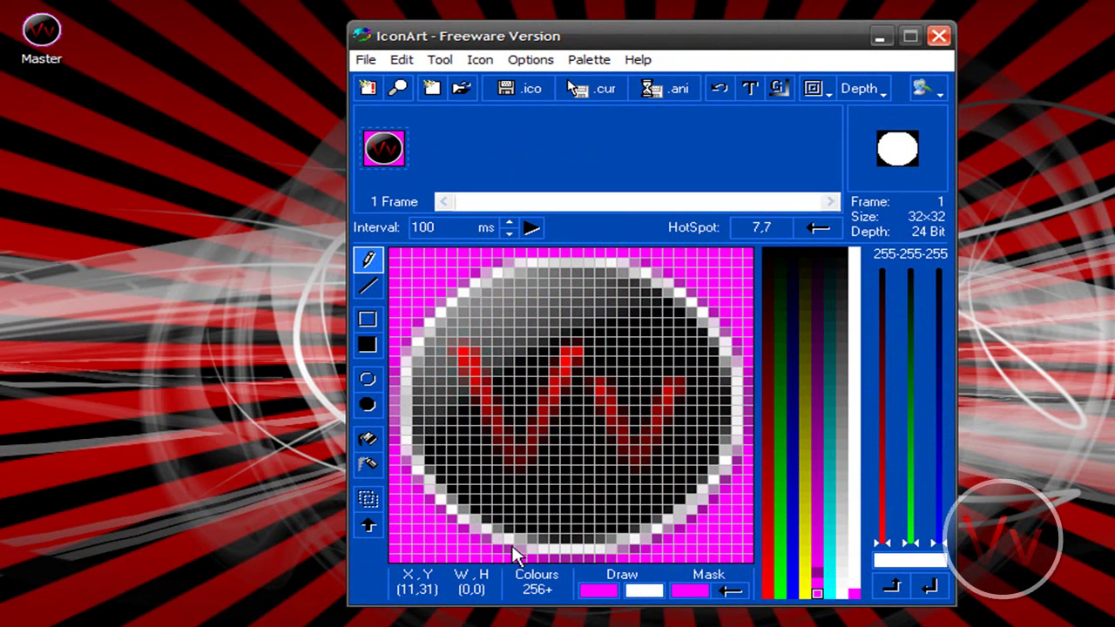
left_click_drag(507, 562, 707, 562)
left_click_drag(752, 344, 752, 510)
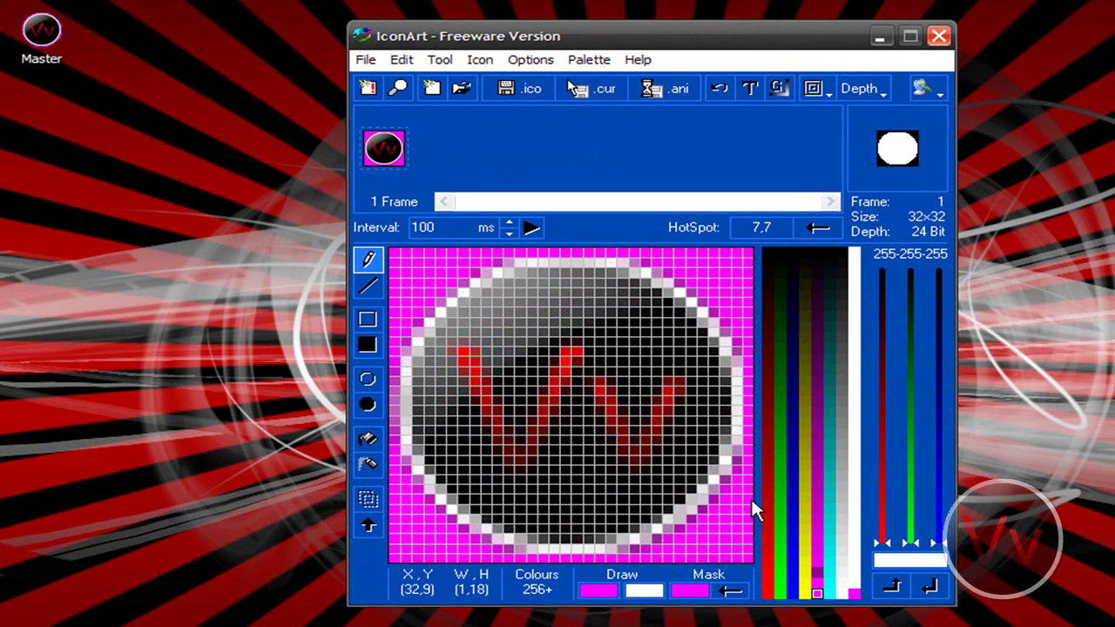
left_click_drag(401, 314, 402, 429)
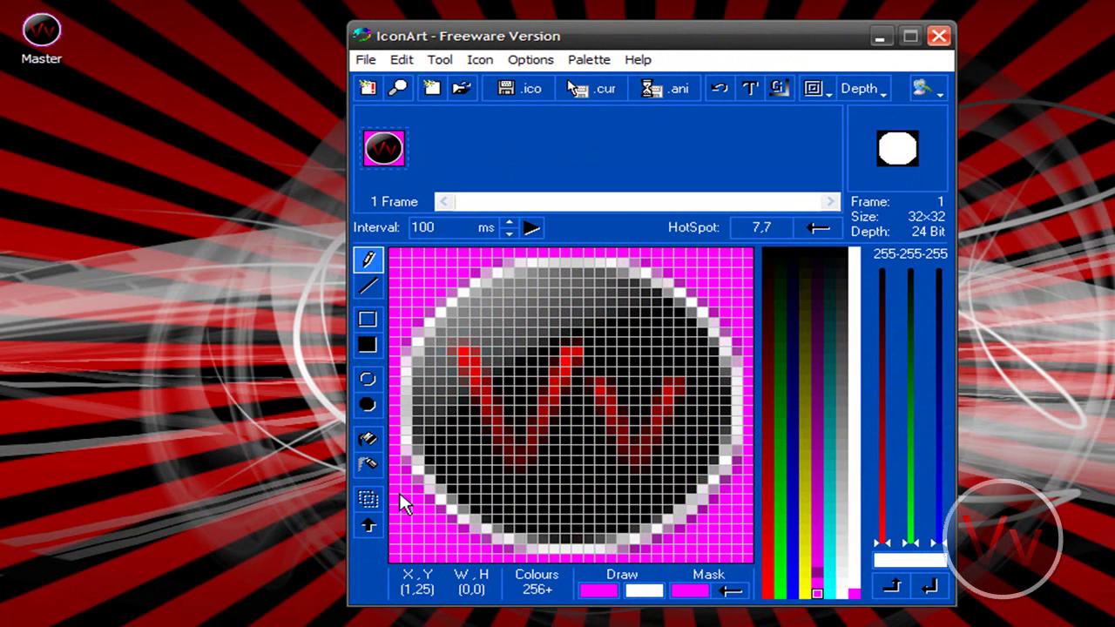
mouse_move(403, 499)
left_mouse_down()
mouse_move(438, 520)
mouse_move(687, 542)
mouse_move(751, 457)
mouse_move(700, 510)
mouse_move(740, 504)
mouse_move(750, 378)
mouse_move(722, 299)
mouse_move(662, 279)
mouse_move(751, 373)
mouse_move(631, 467)
left_mouse_up()
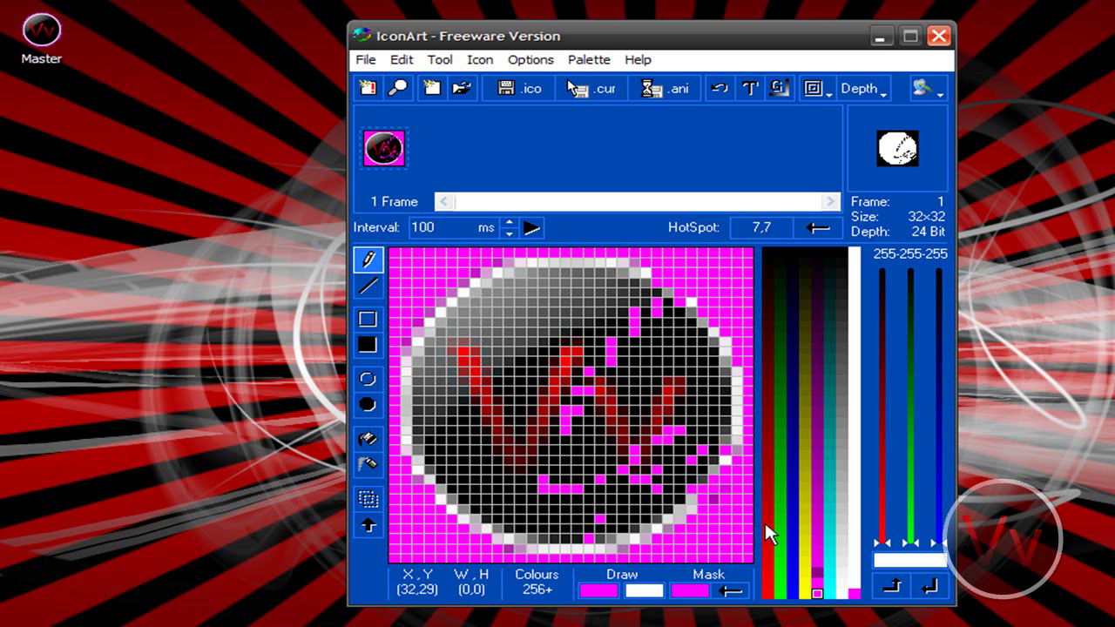
key("ctrl+z")
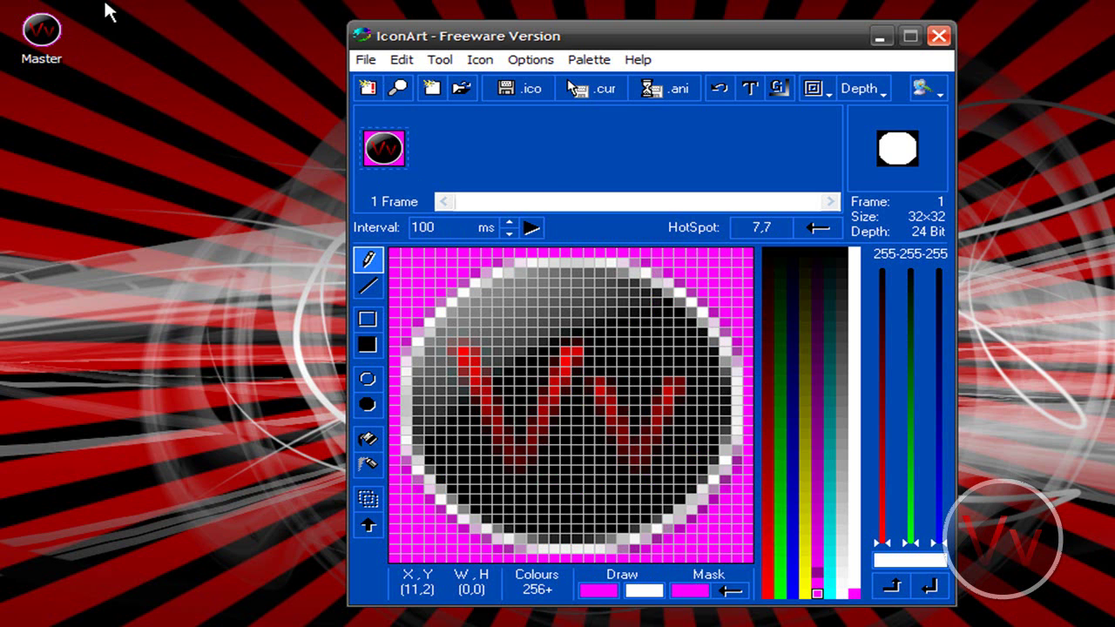
left_click(41, 31)
left_click(75, 31)
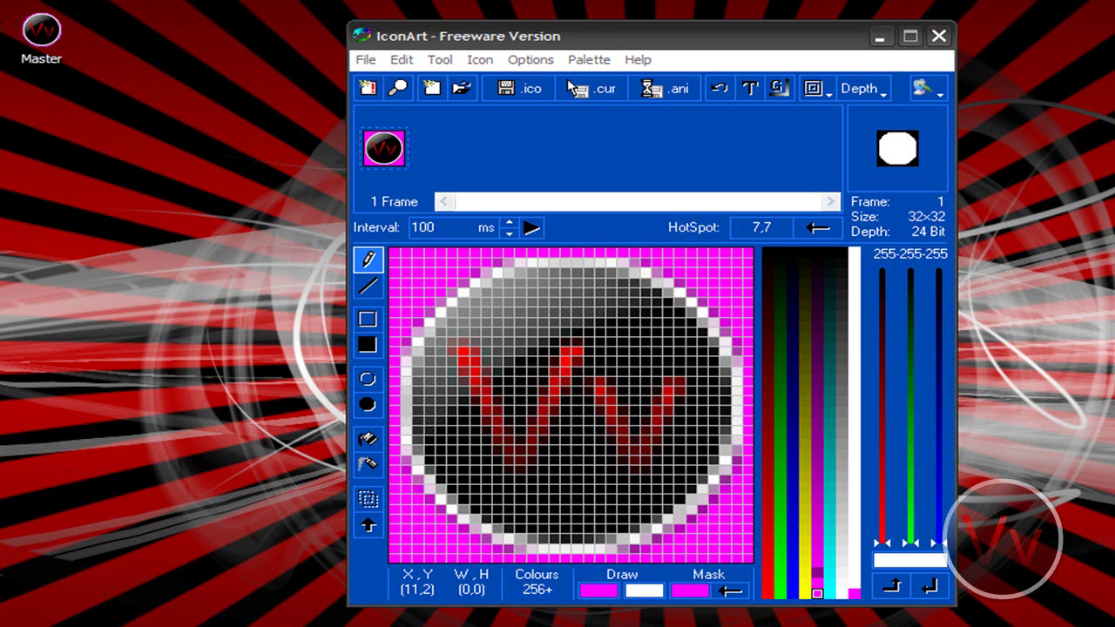
left_click(486, 266)
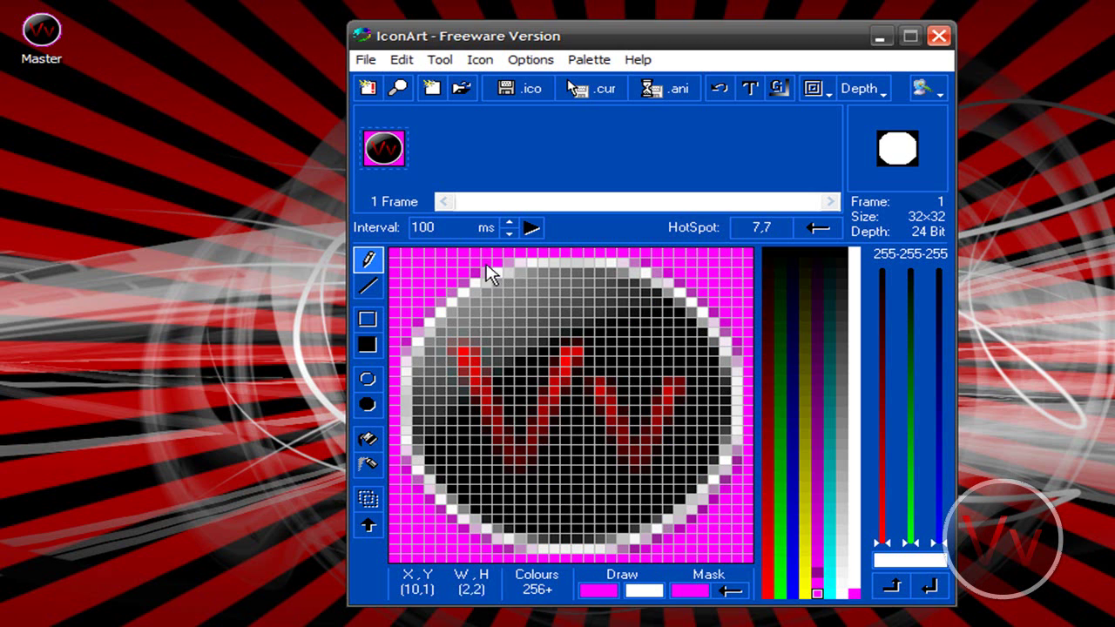